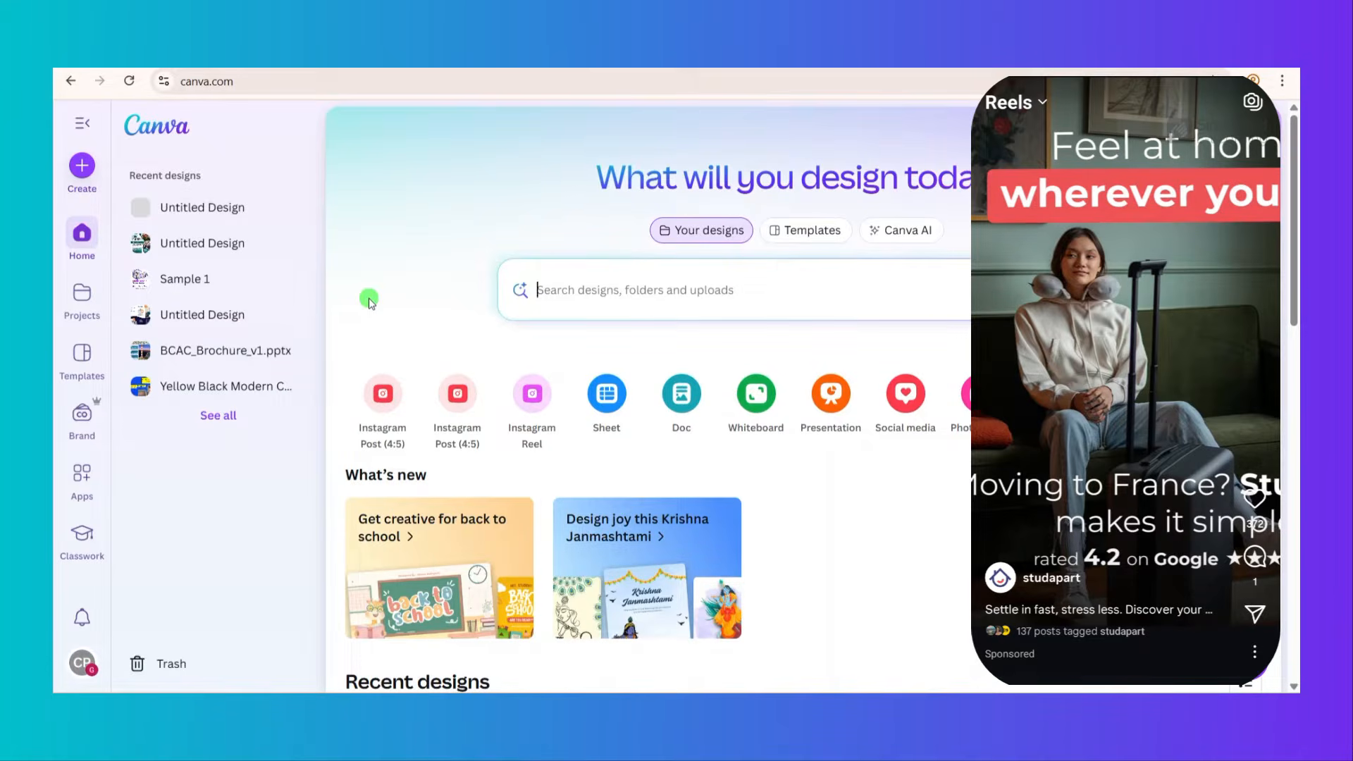
click(82, 123)
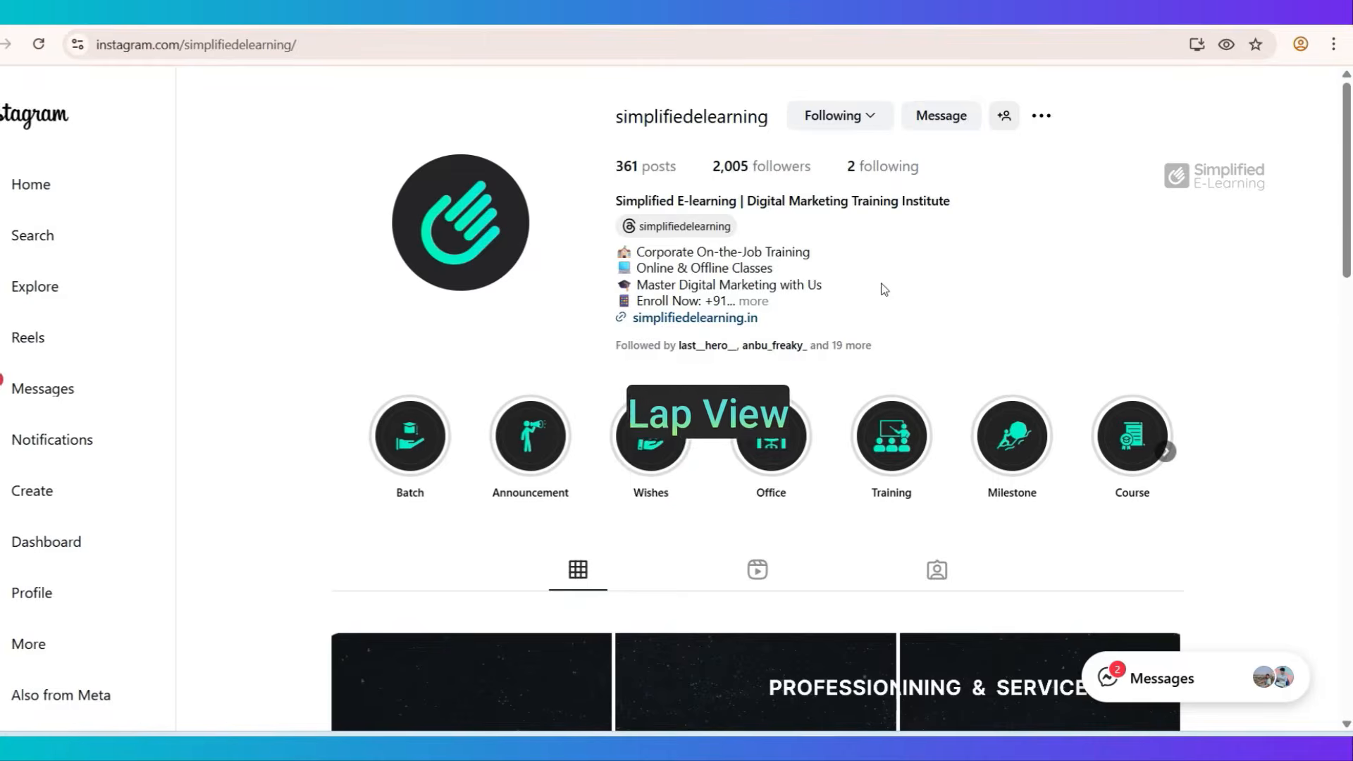
- Examine the simplifiedelearning Instagram feed and open its reels on leaving your current job and on salary expectations
scroll(881, 286, down, 5)
scroll(681, 392, down, 5)
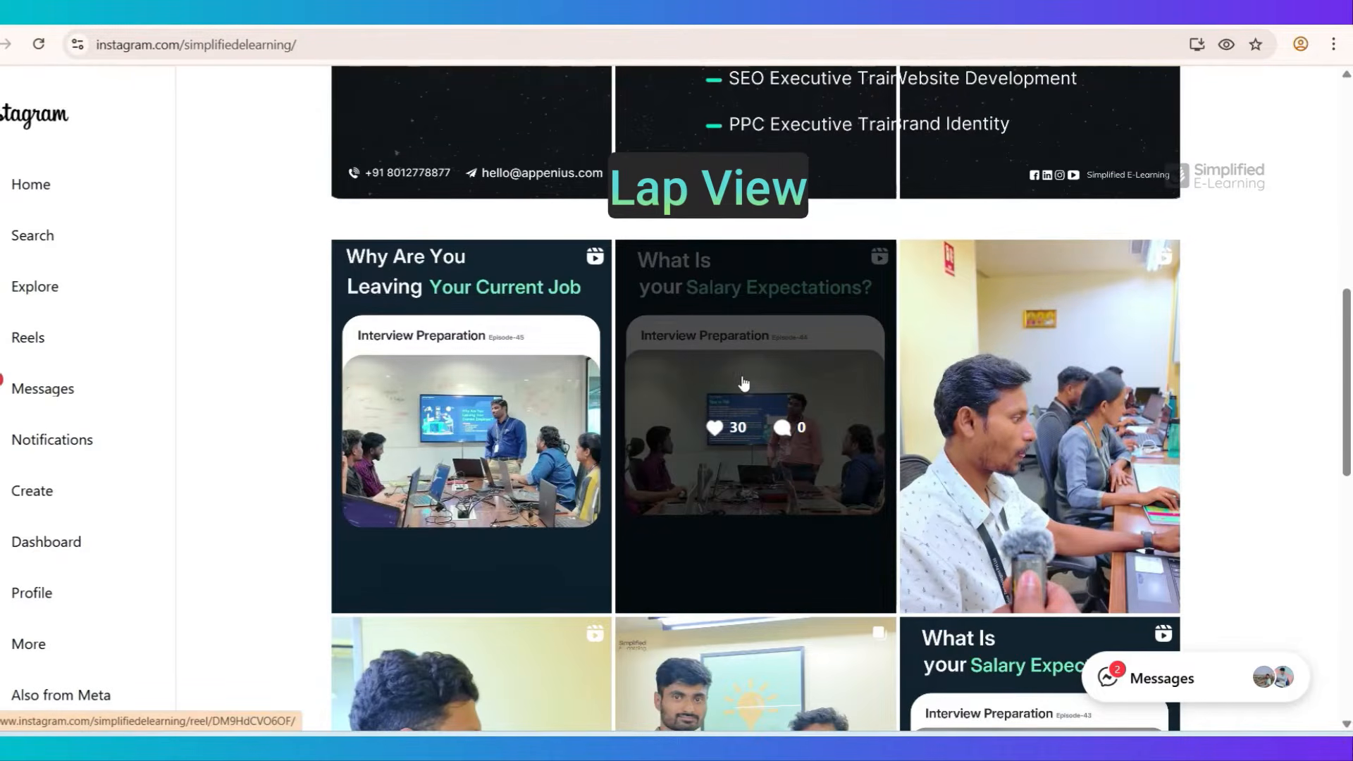
click(458, 318)
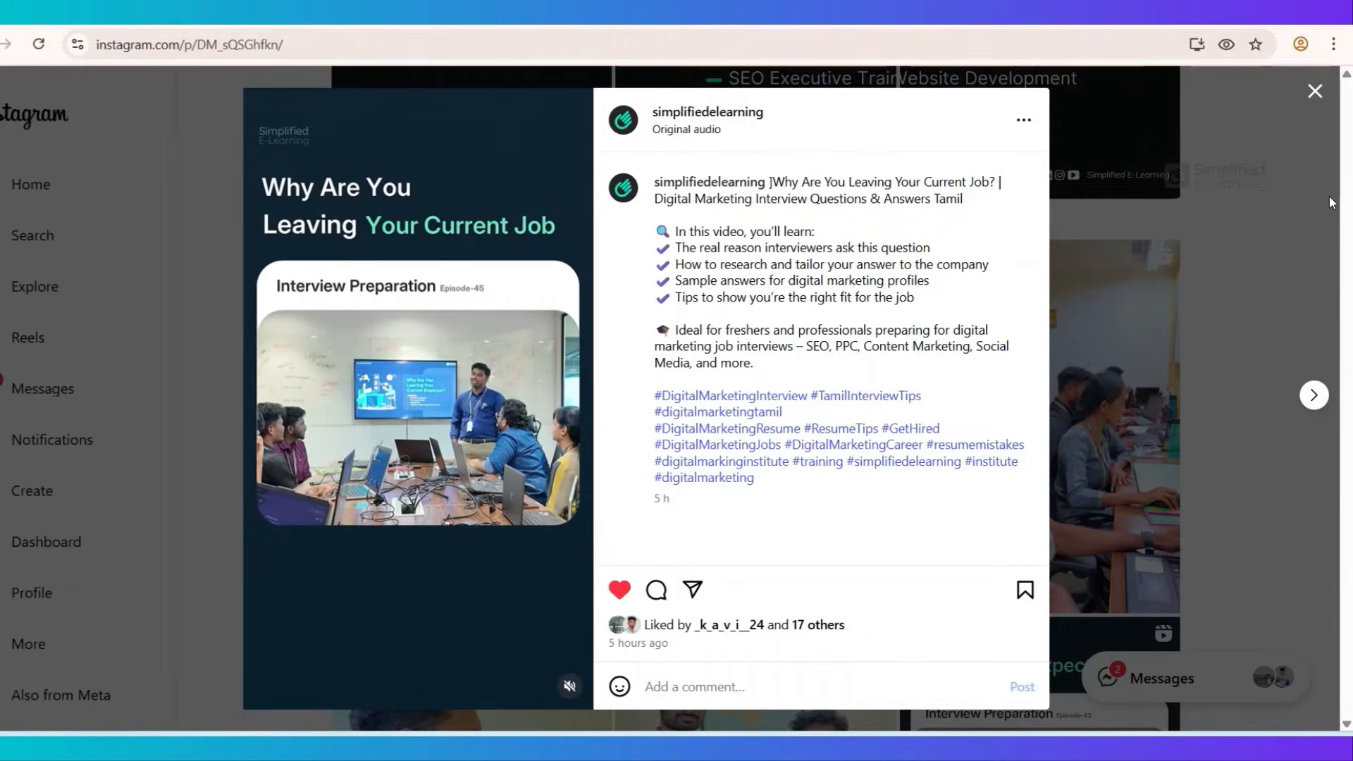
click(1314, 91)
click(792, 387)
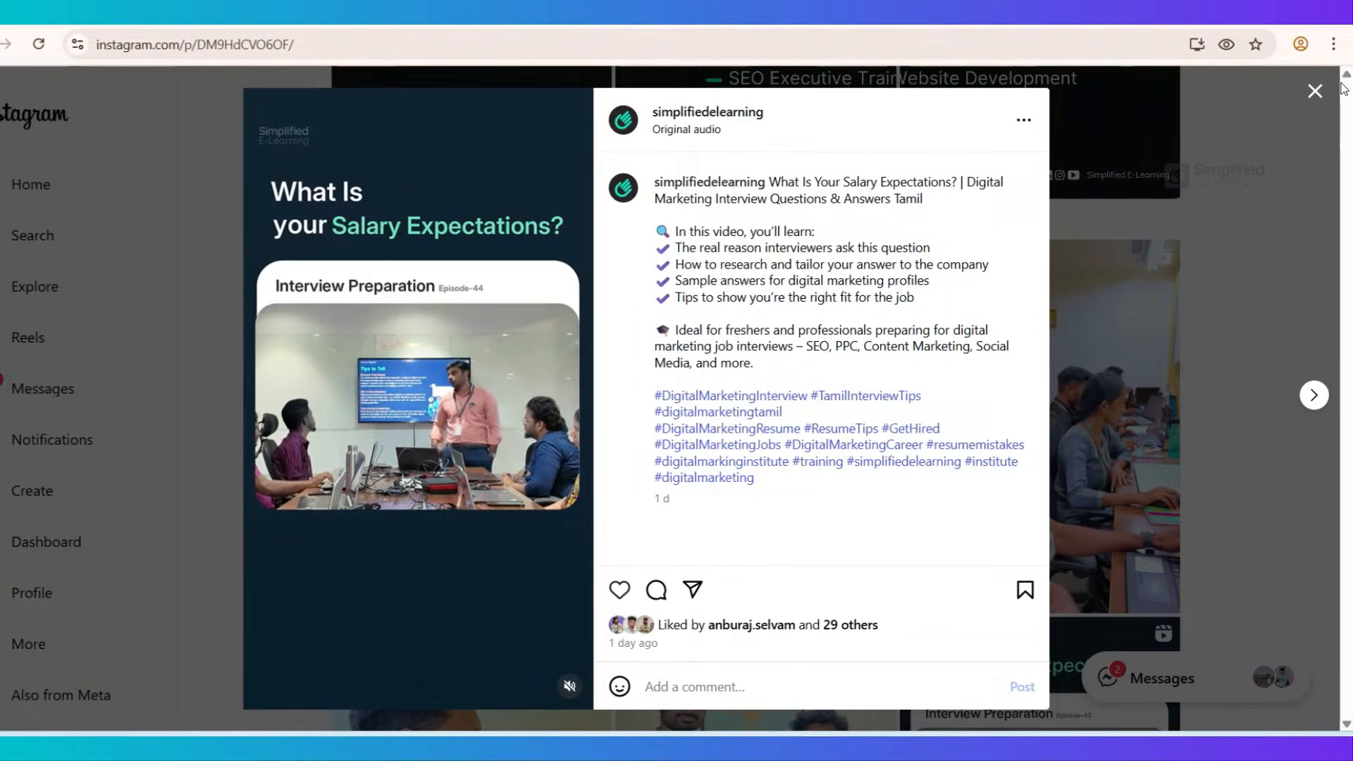
click(1316, 94)
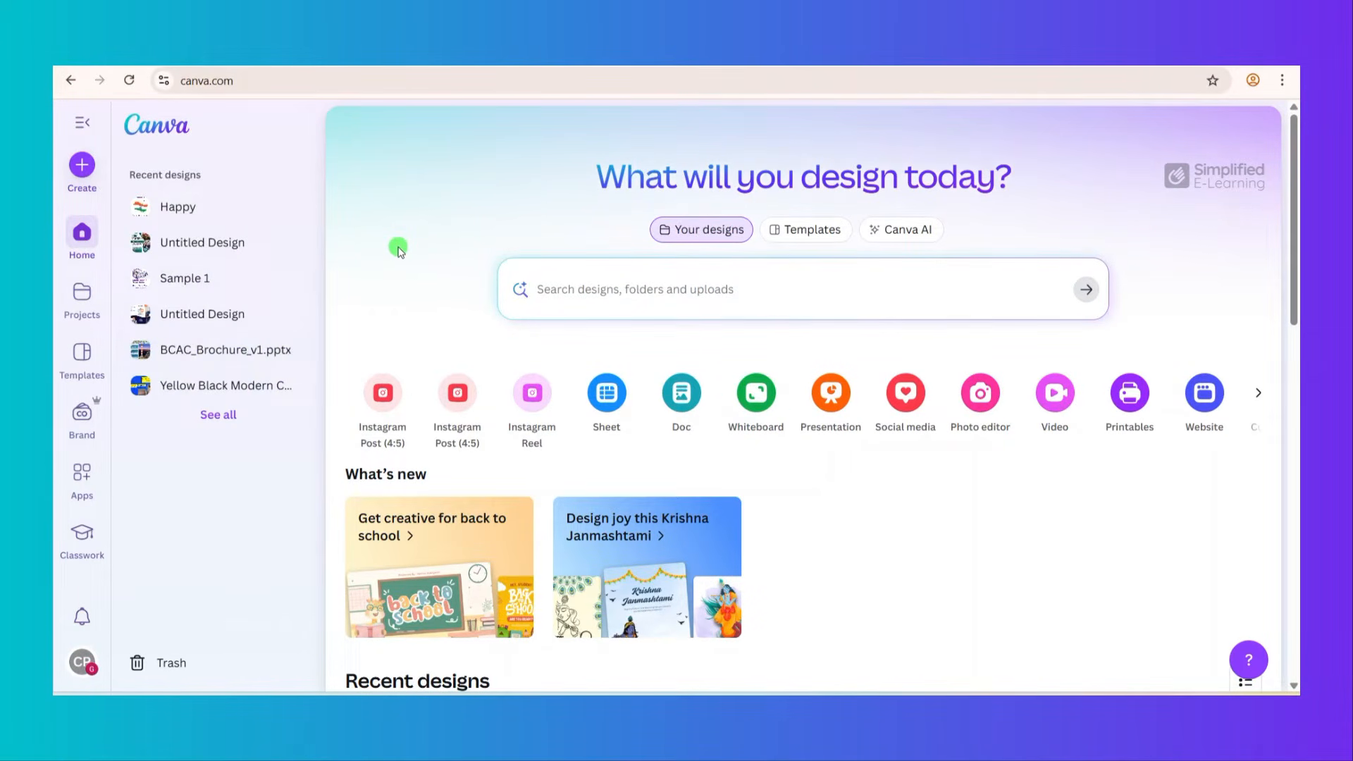
- Search the design types for "instagram reel" and create a blank vertical reel design
click(84, 166)
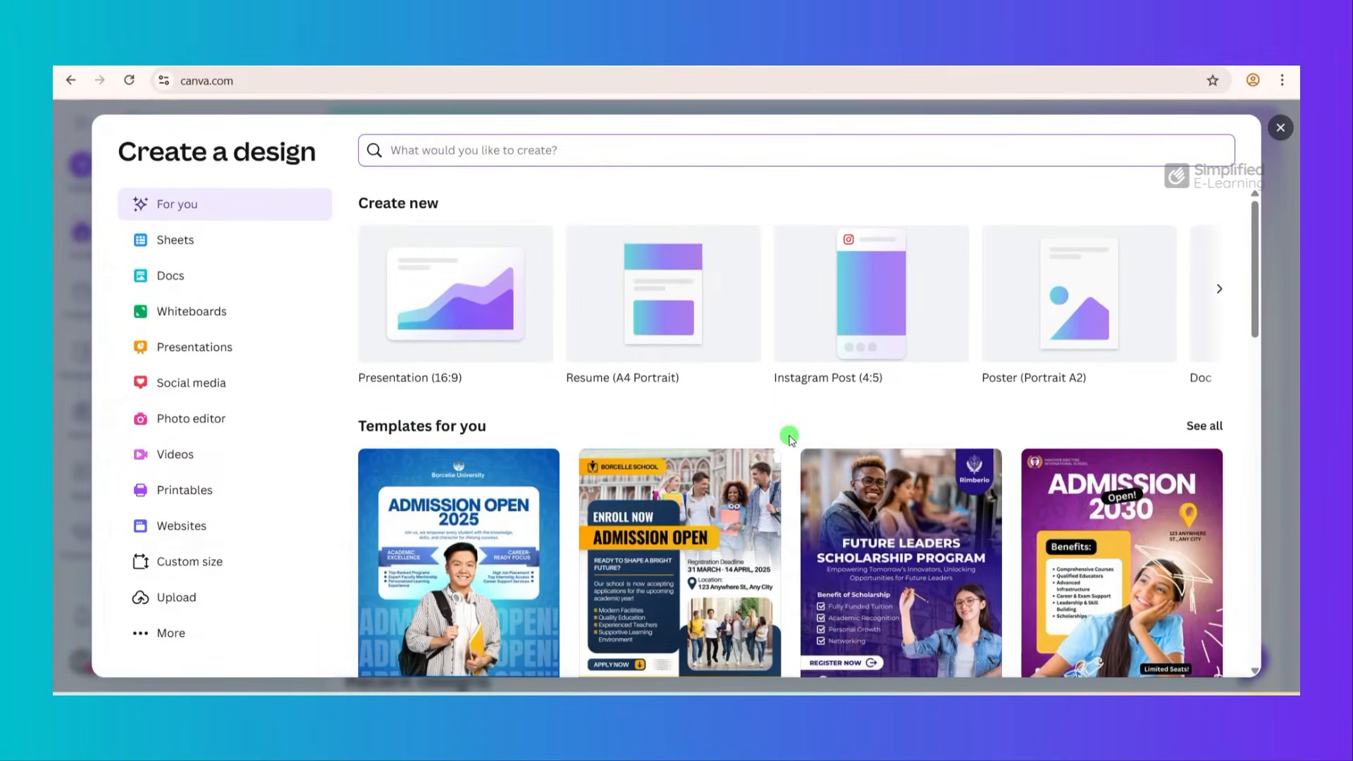
text(insta)
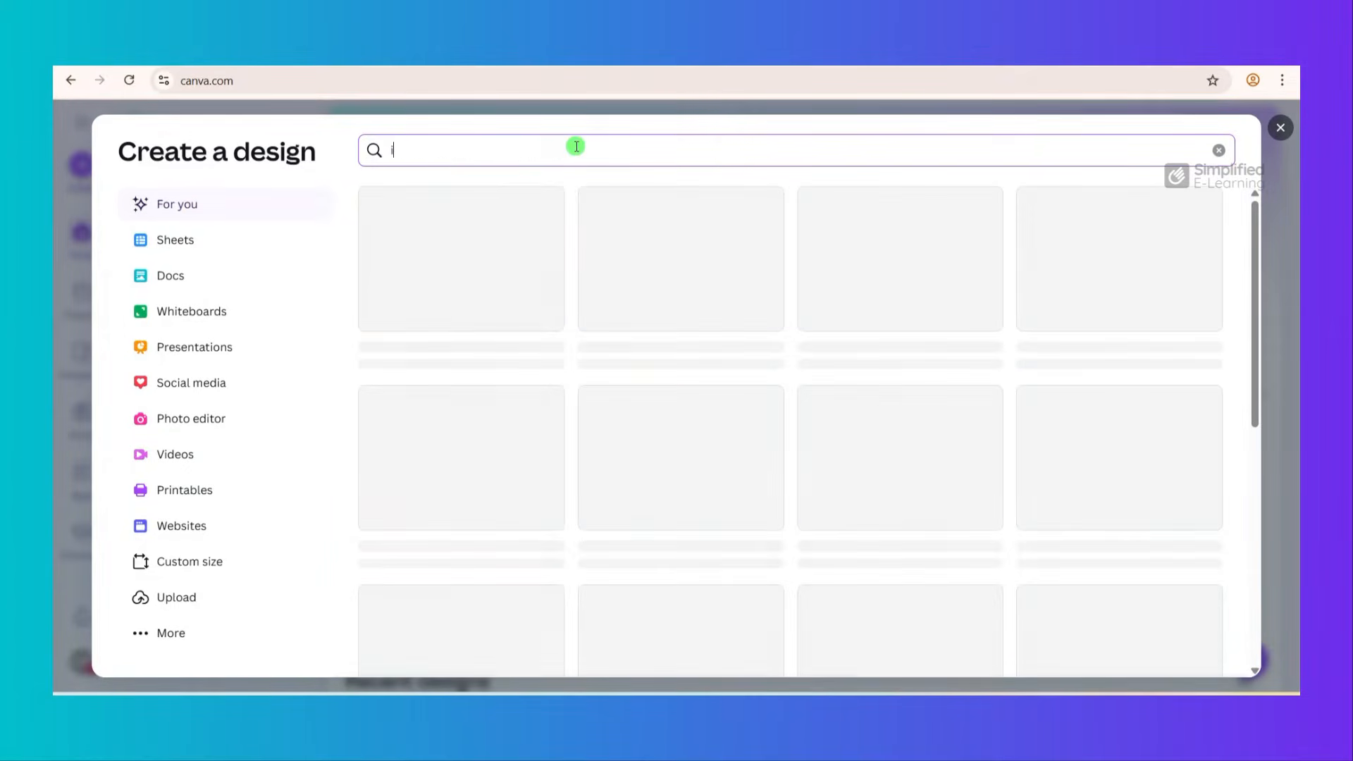
text(gram reel)
click(492, 265)
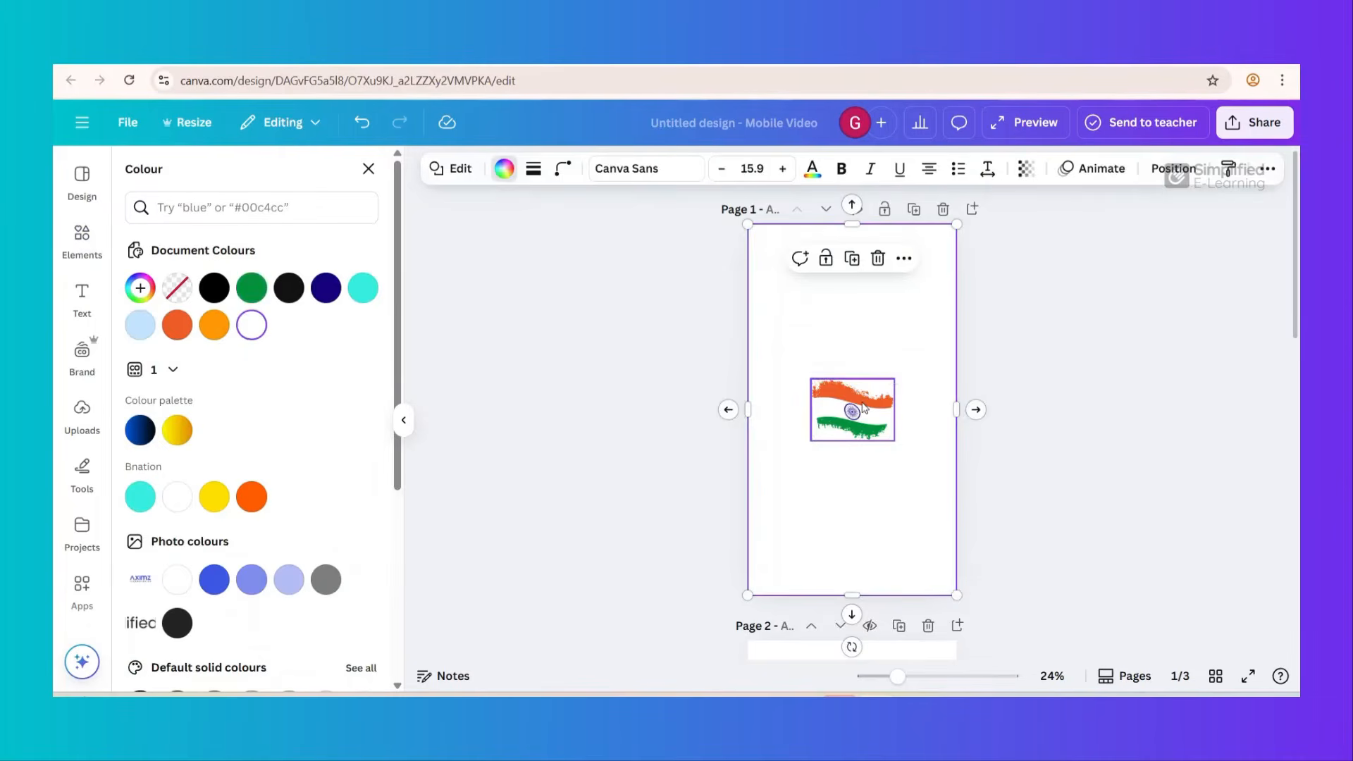
- Compose the reel with a Lilita One "Happy Independance Day" heading, an Indian flag graphic and the tagline "Our Diversity Is Our Strength"
mouse_move(852, 410)
mouse_down()
mouse_move(854, 336)
mouse_move(852, 409)
mouse_up()
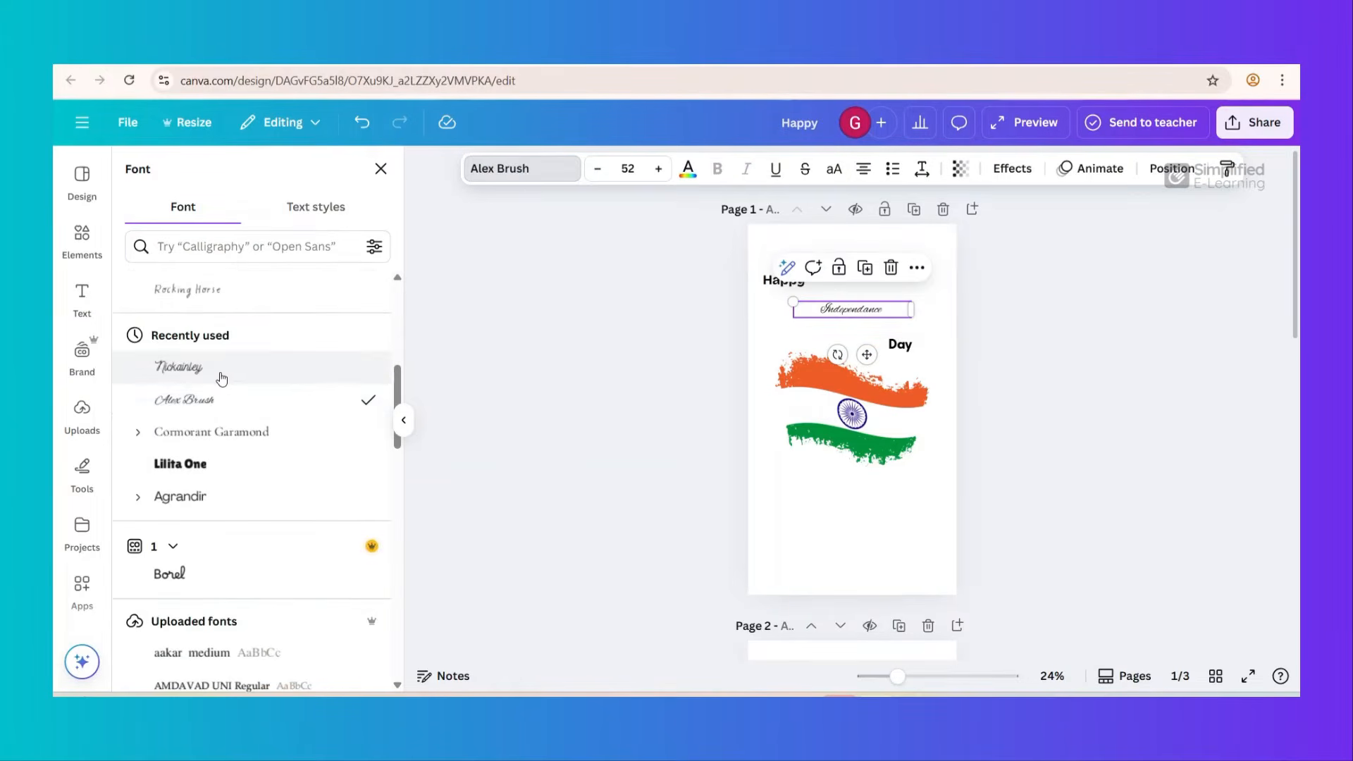
click(222, 379)
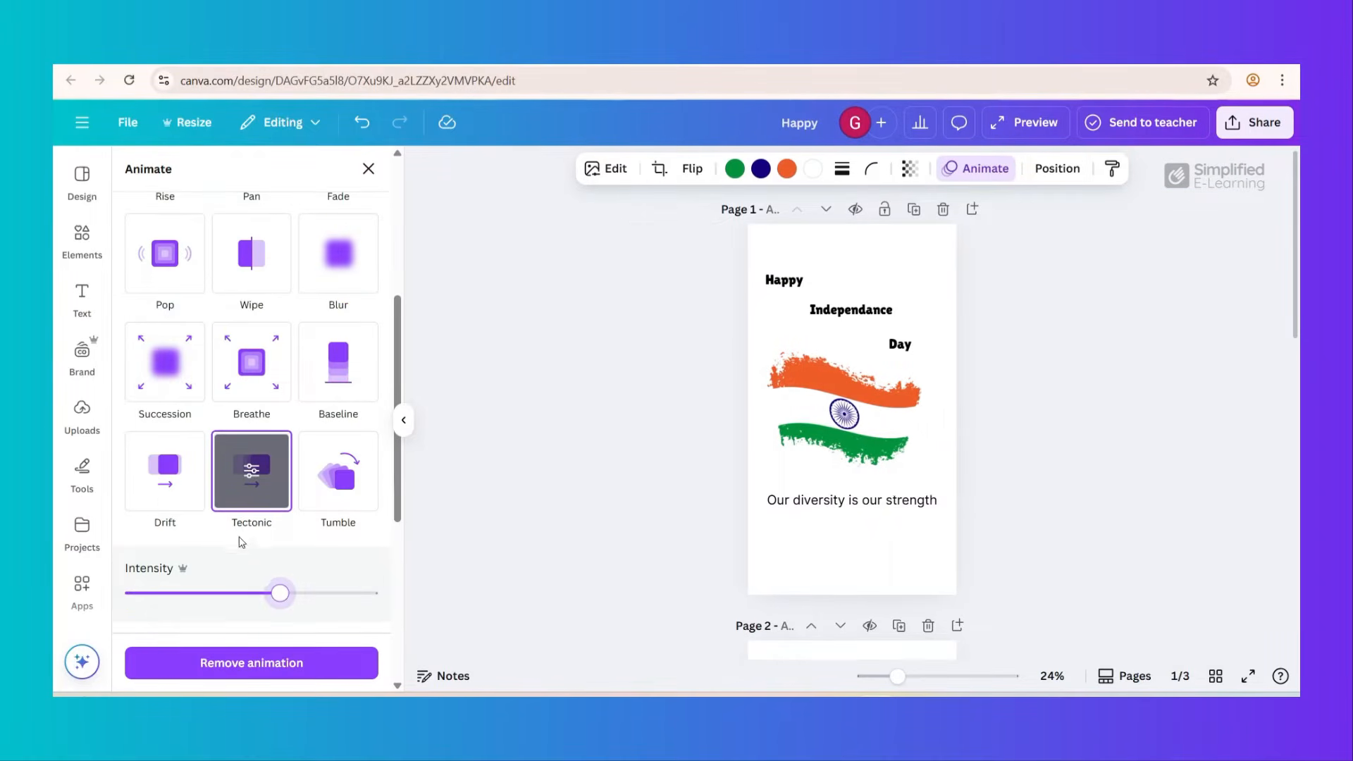
click(841, 501)
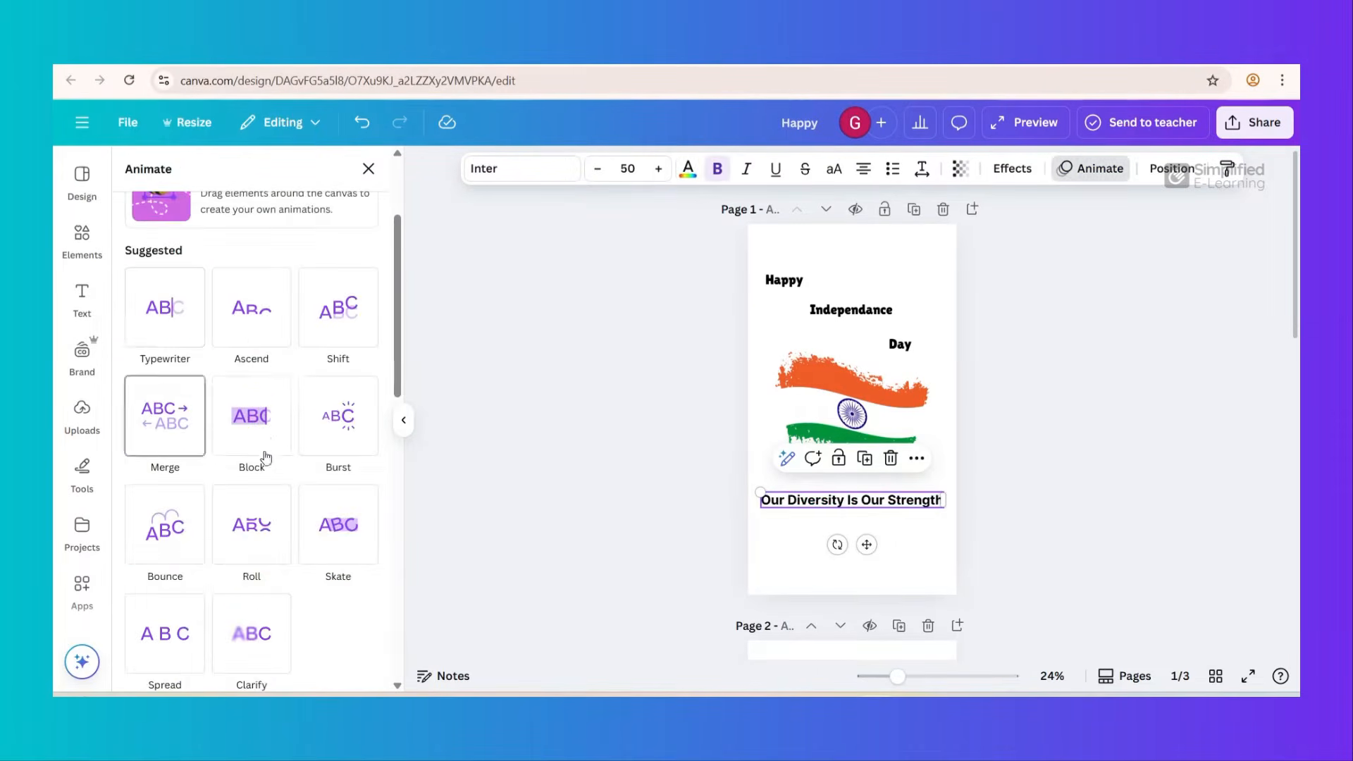
click(253, 325)
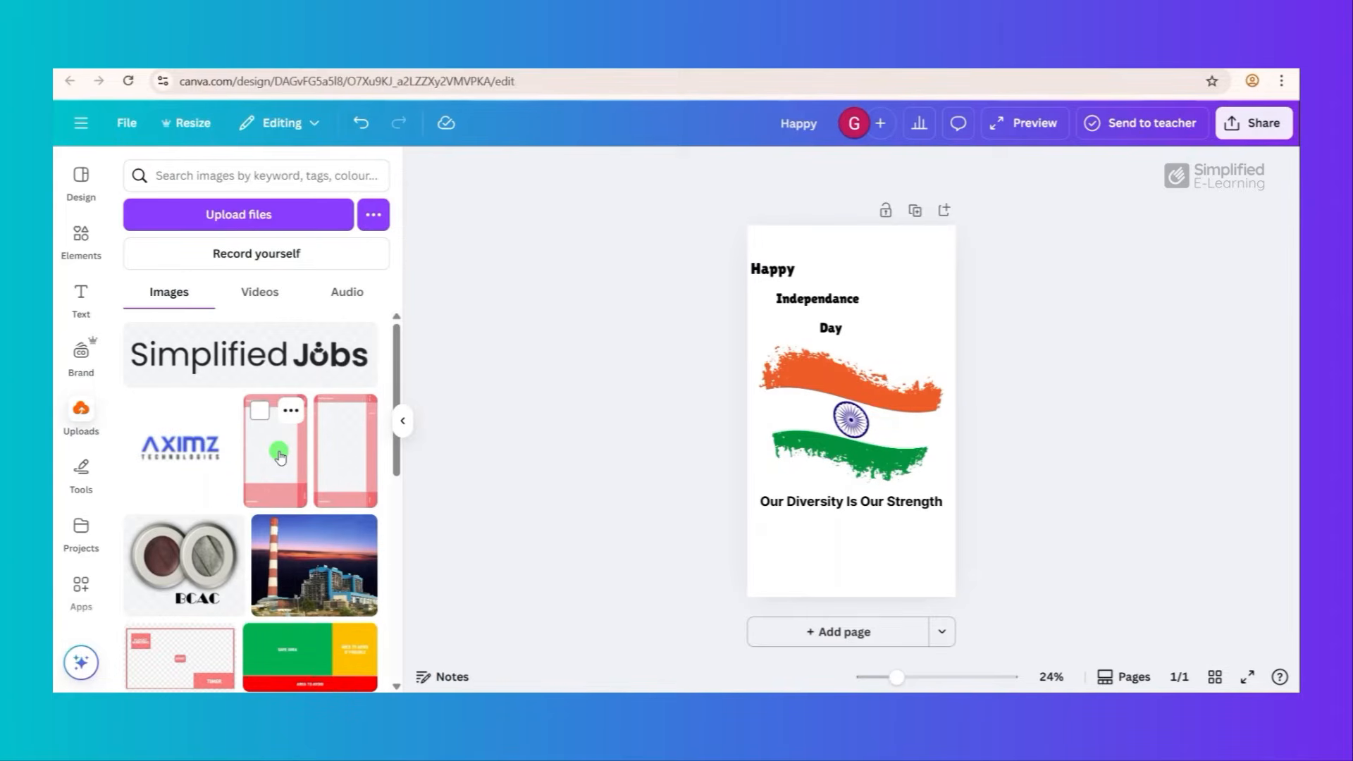
- Add the uploaded red Instagram Reels safe-zone template to the page, align it to the upper-left corner and enlarge it to fill the page
click(280, 457)
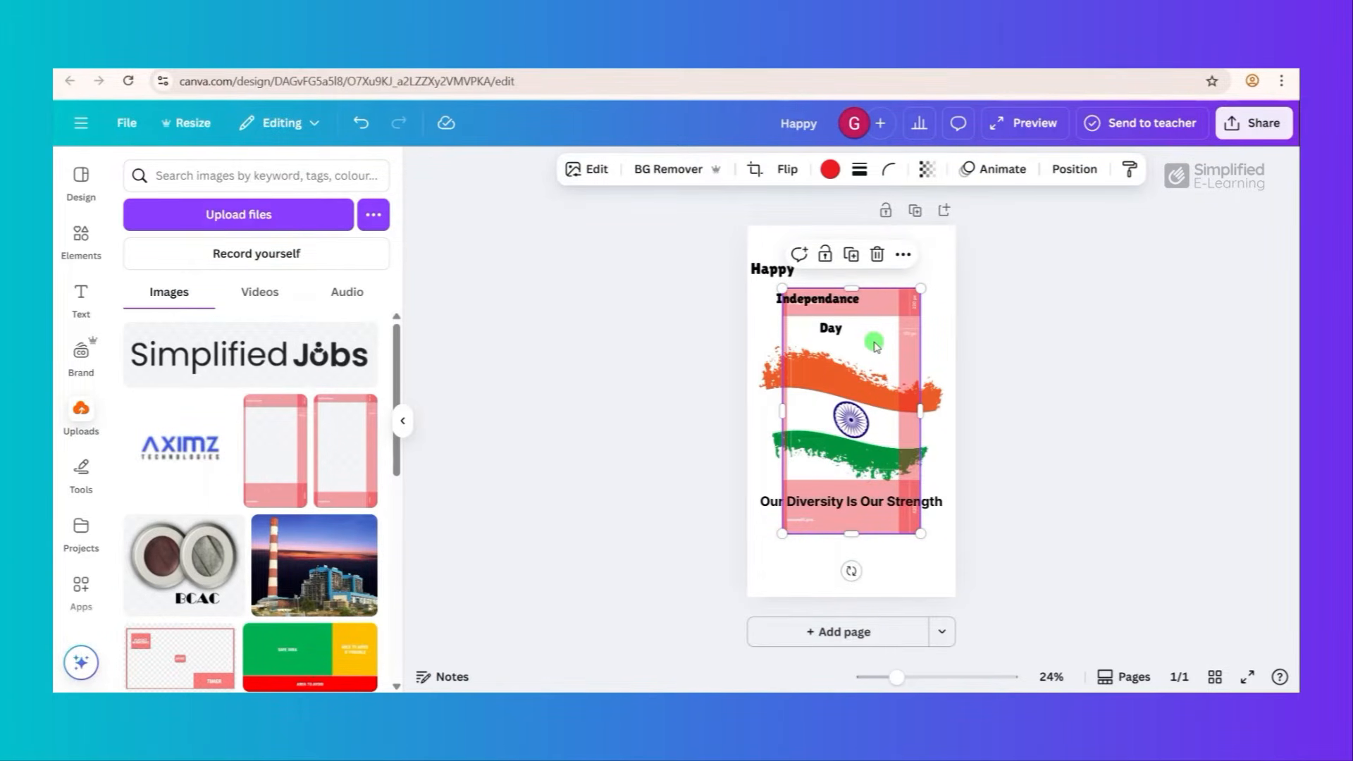
drag(871, 352, 836, 289)
click(640, 325)
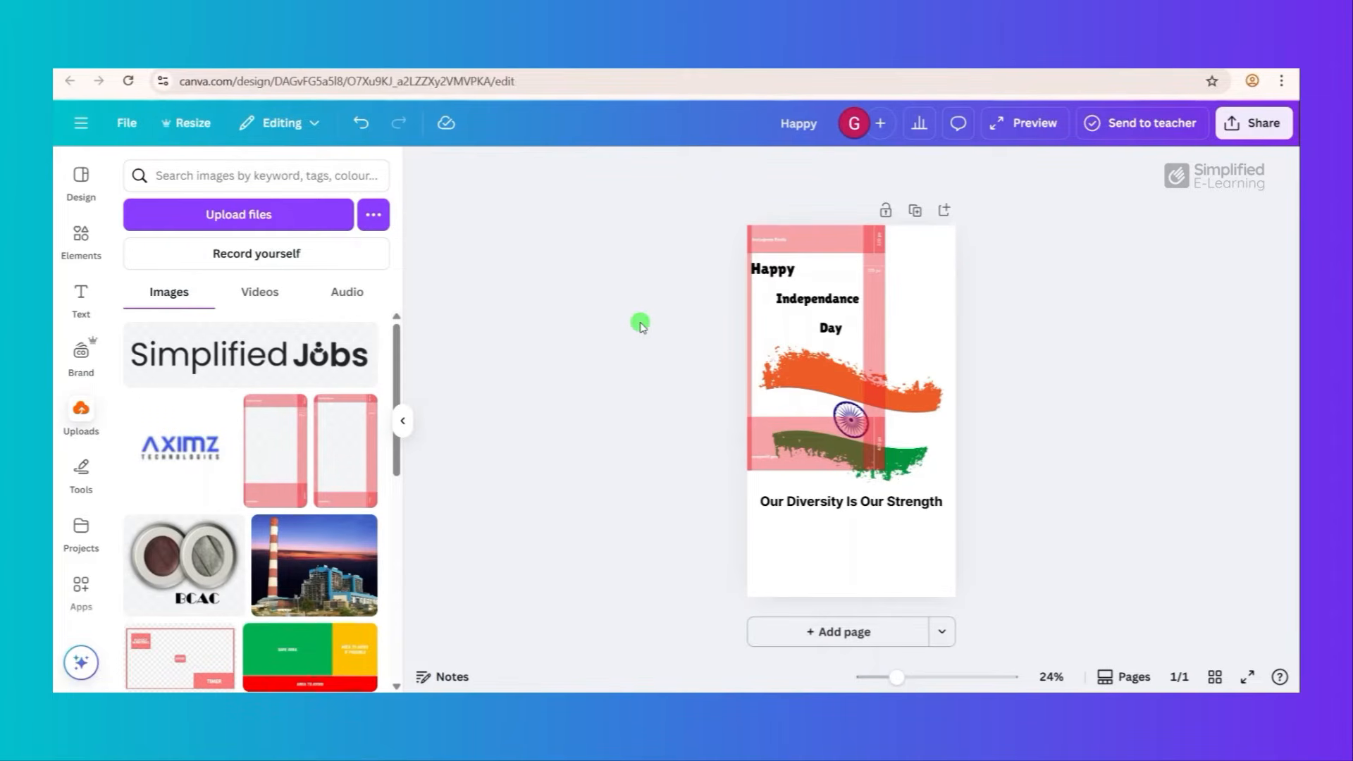
click(641, 327)
drag(740, 469, 803, 605)
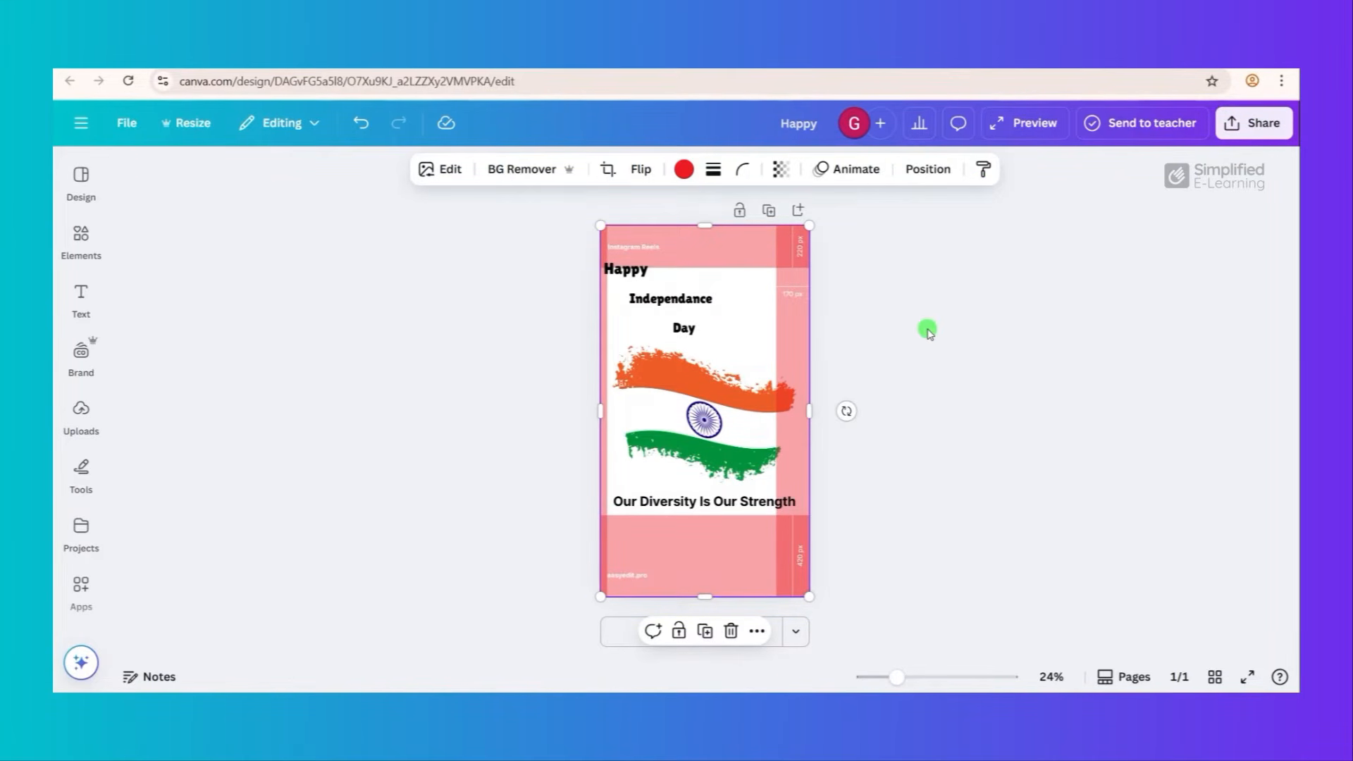
- Move the safe-zone template layer beneath the flag graphic in the layer order
click(932, 170)
click(385, 224)
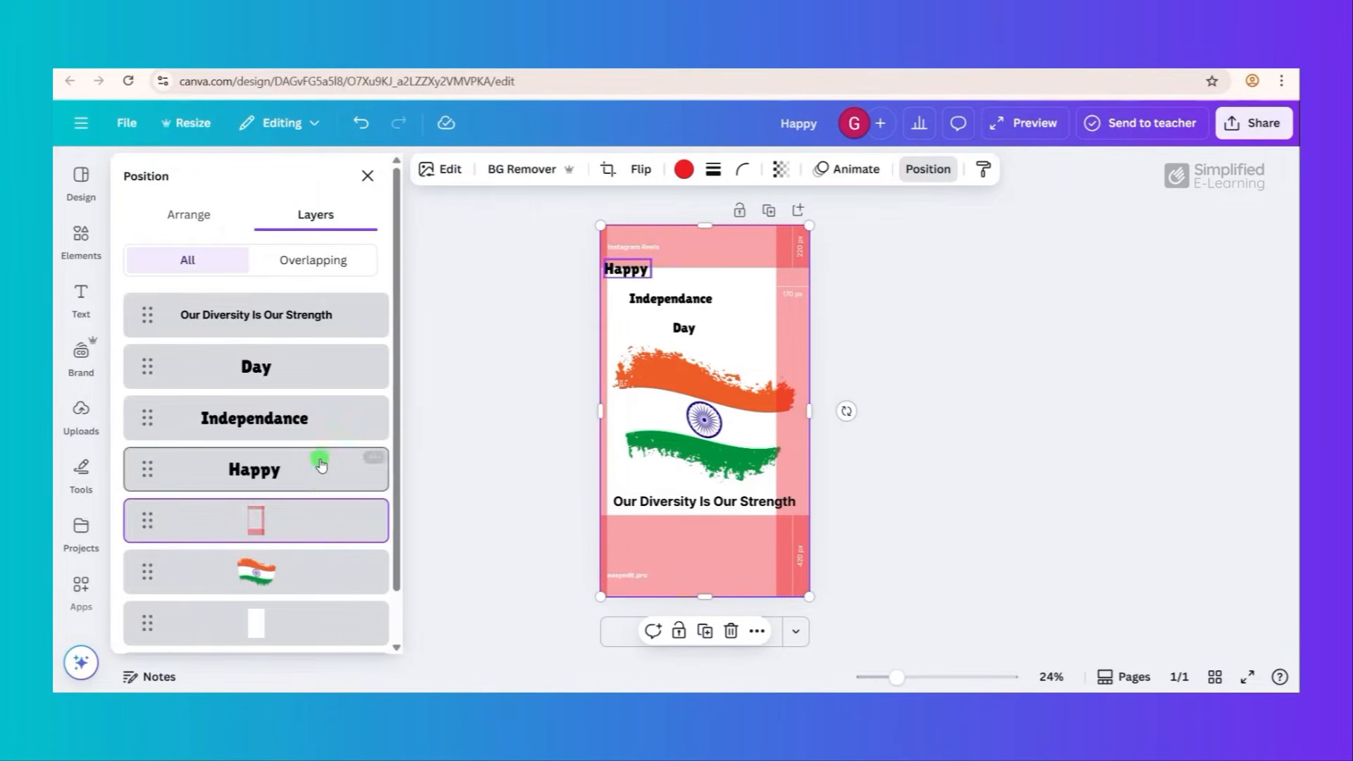
drag(302, 515, 301, 544)
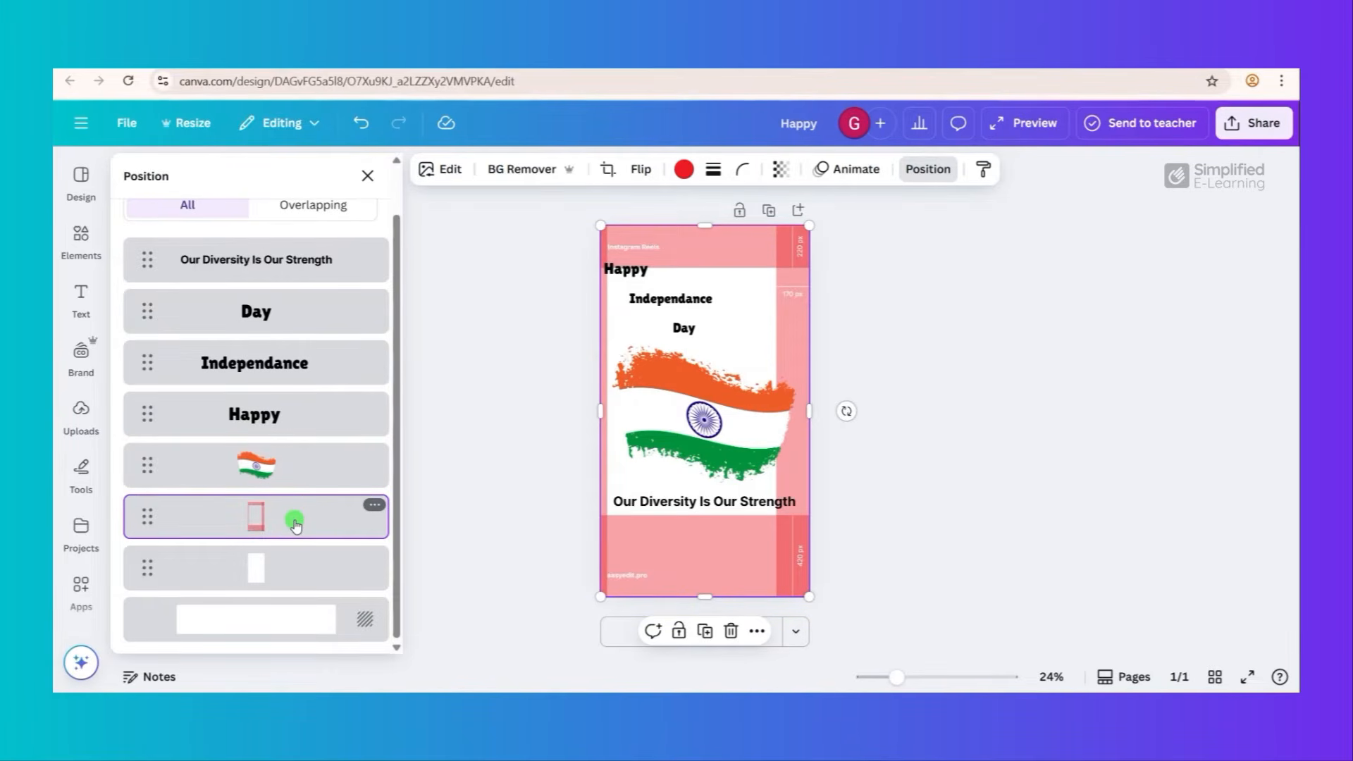
click(931, 173)
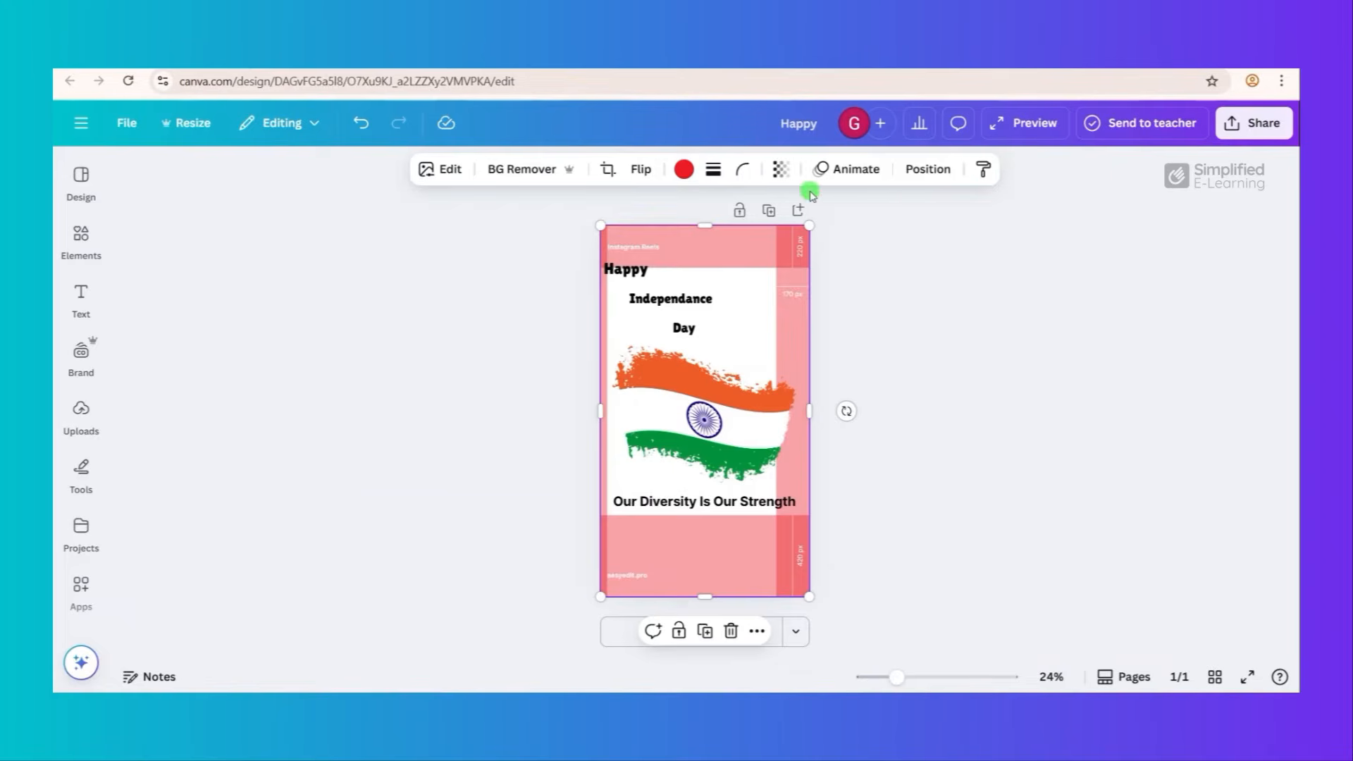
- Set the safe-zone template's transparency to 23
click(780, 170)
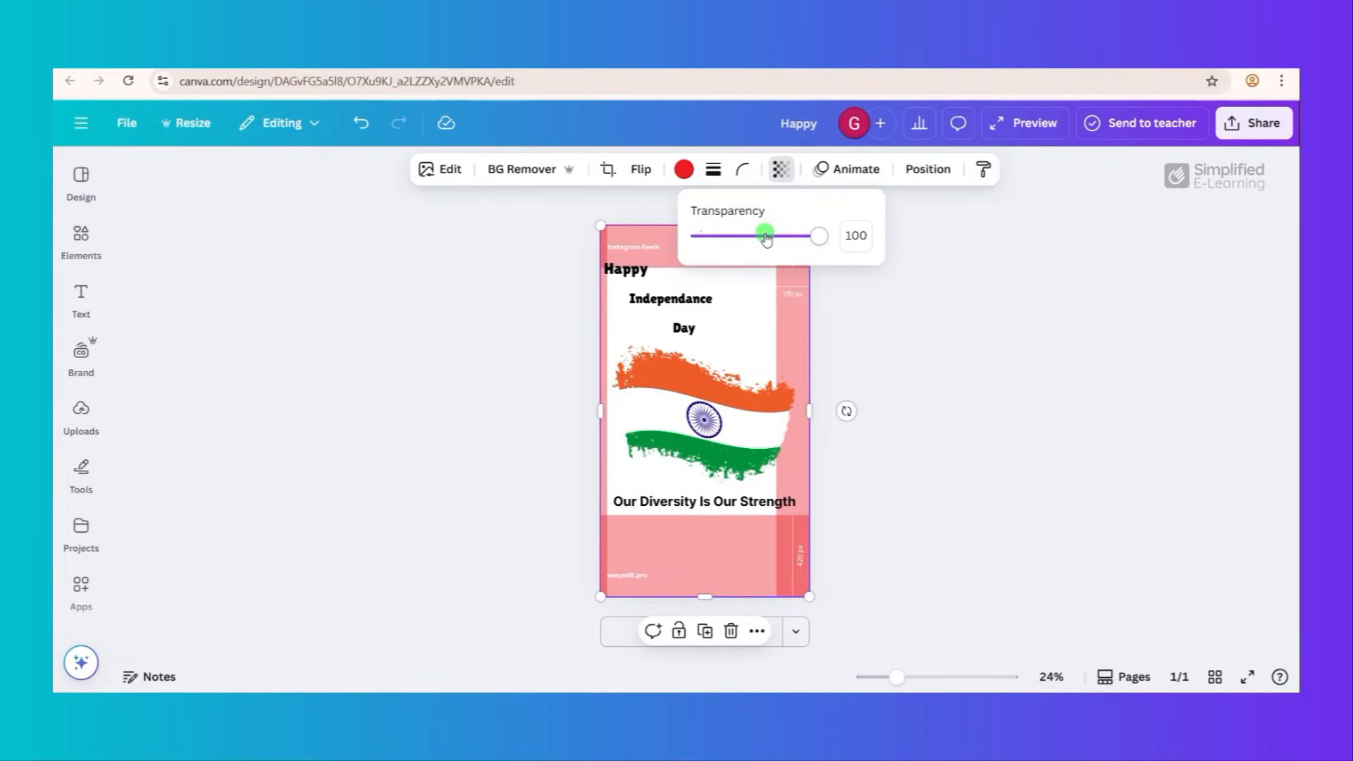
drag(766, 238, 727, 239)
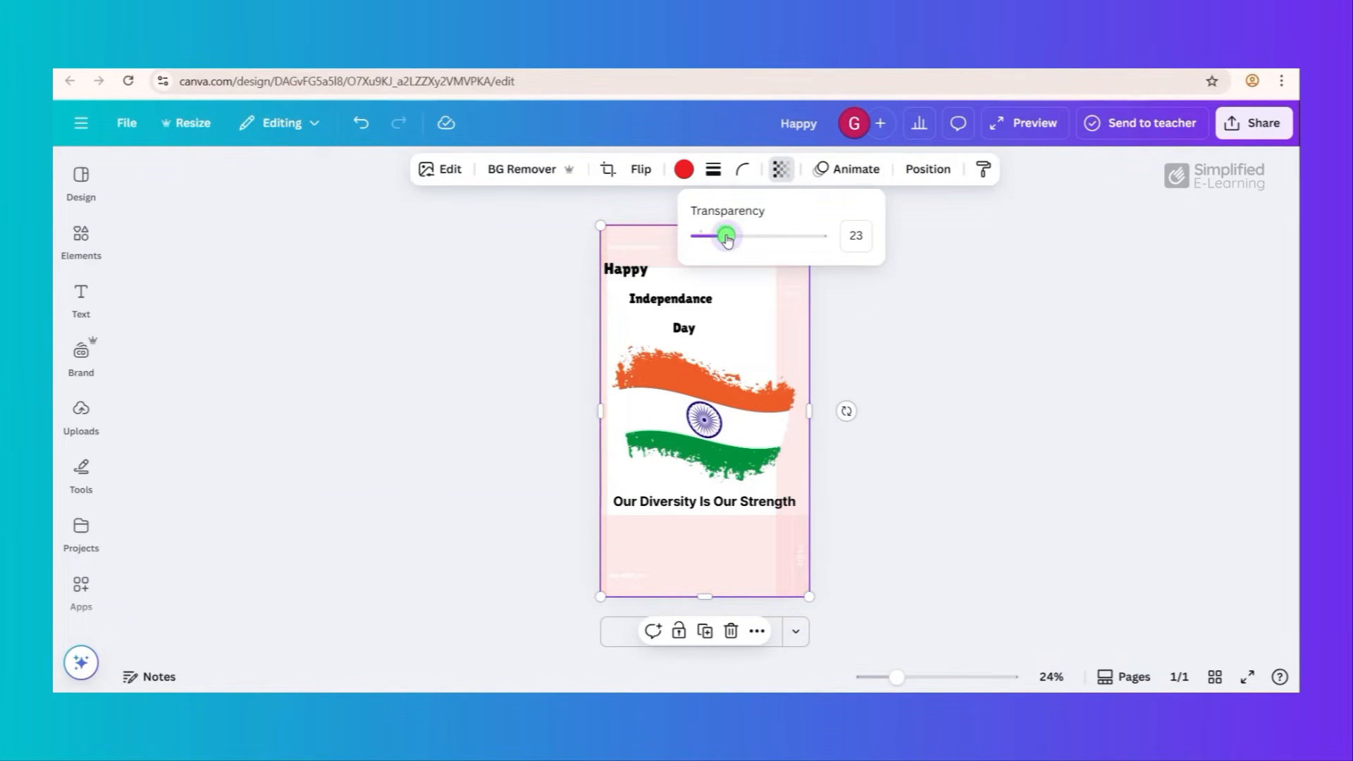
click(849, 312)
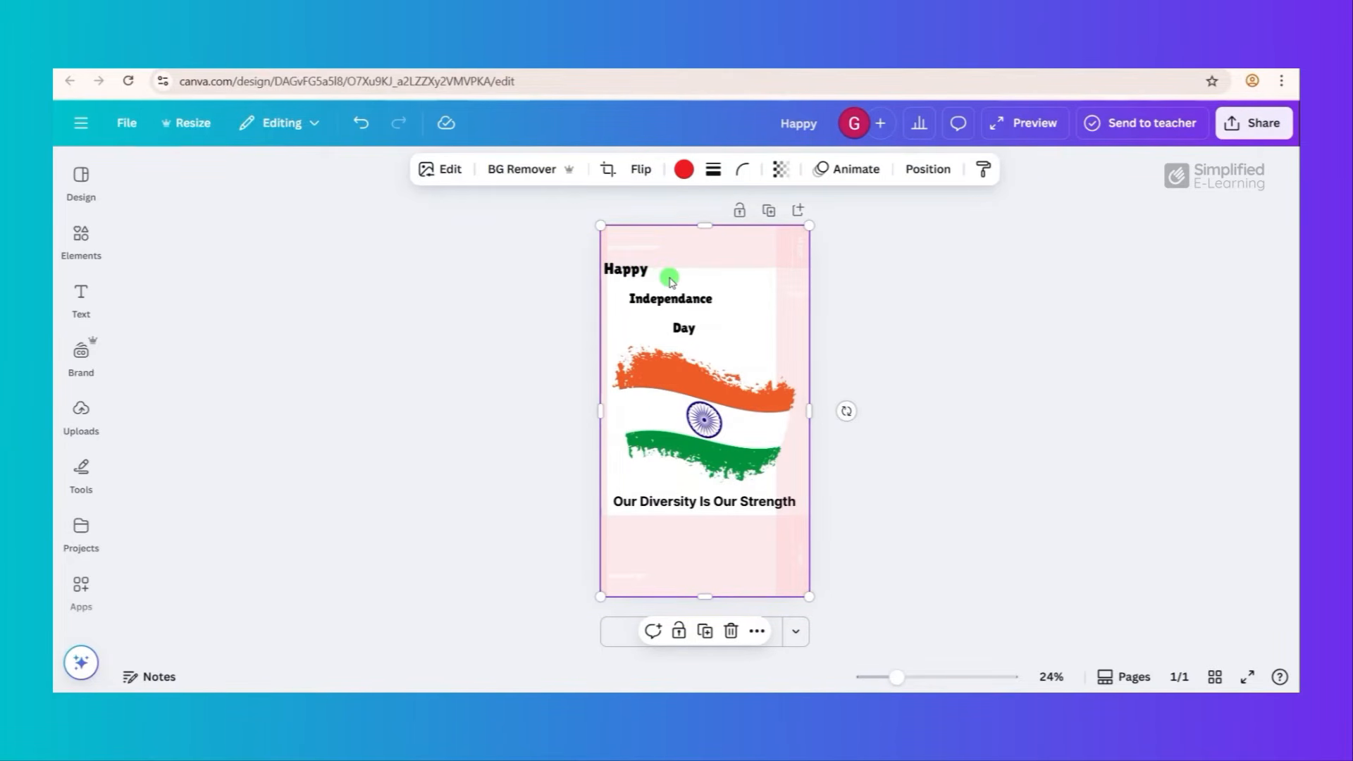
- Reposition the words Happy, Independance and Day inside the white safe area
drag(632, 278, 642, 282)
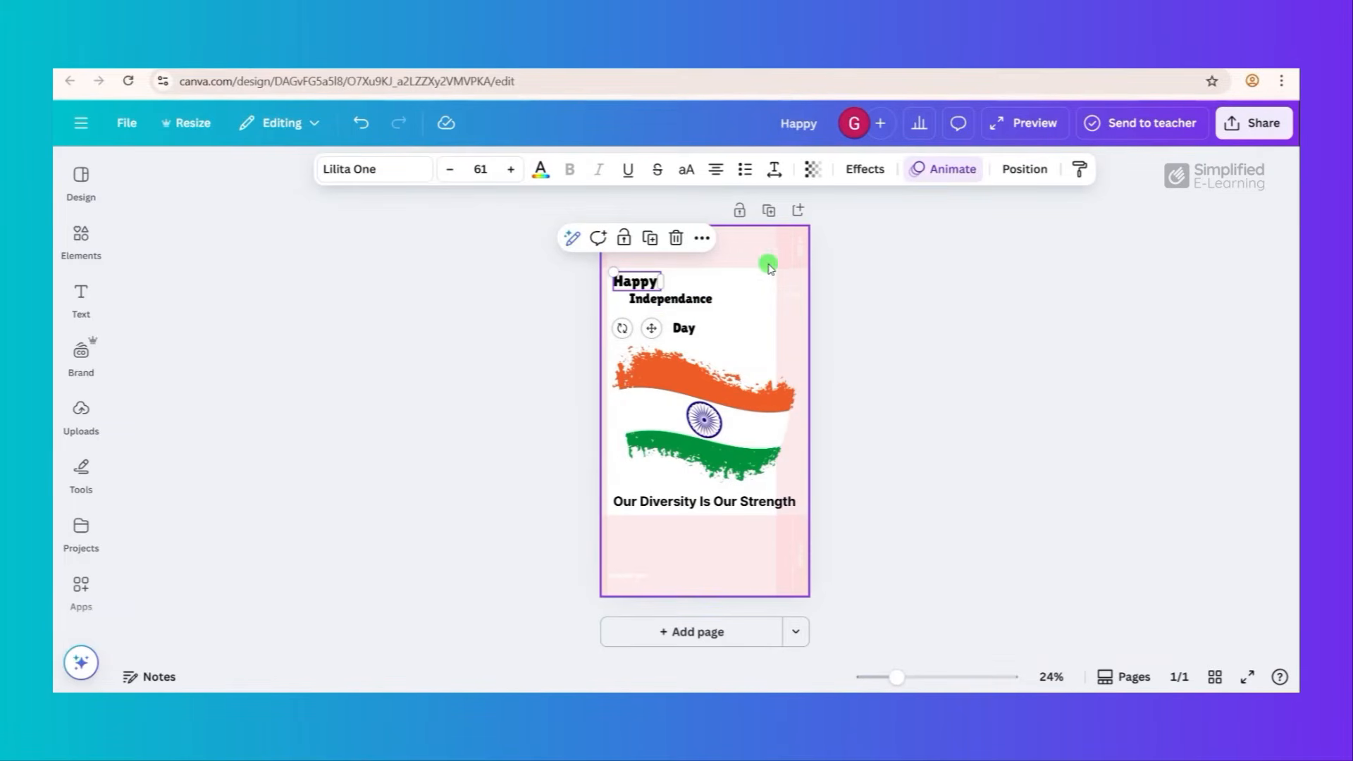
drag(707, 302, 716, 342)
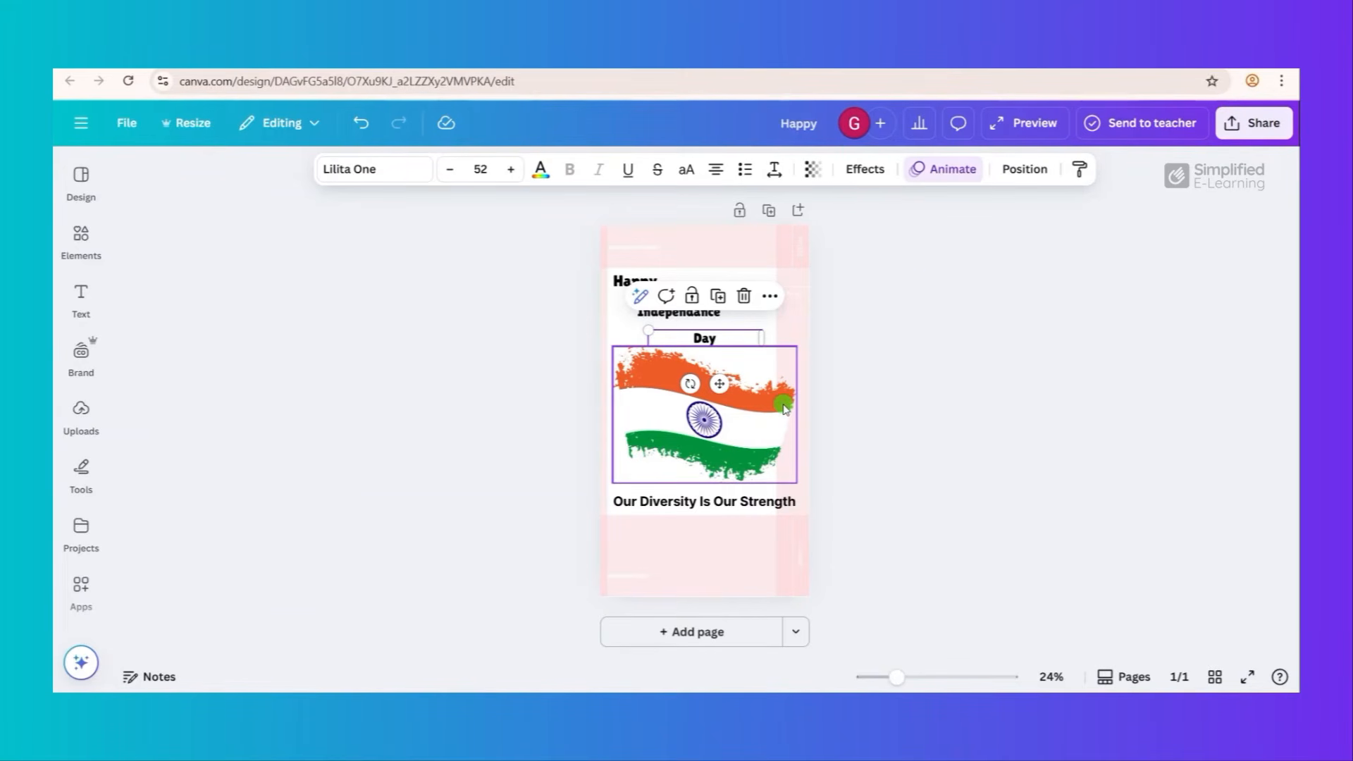
click(603, 310)
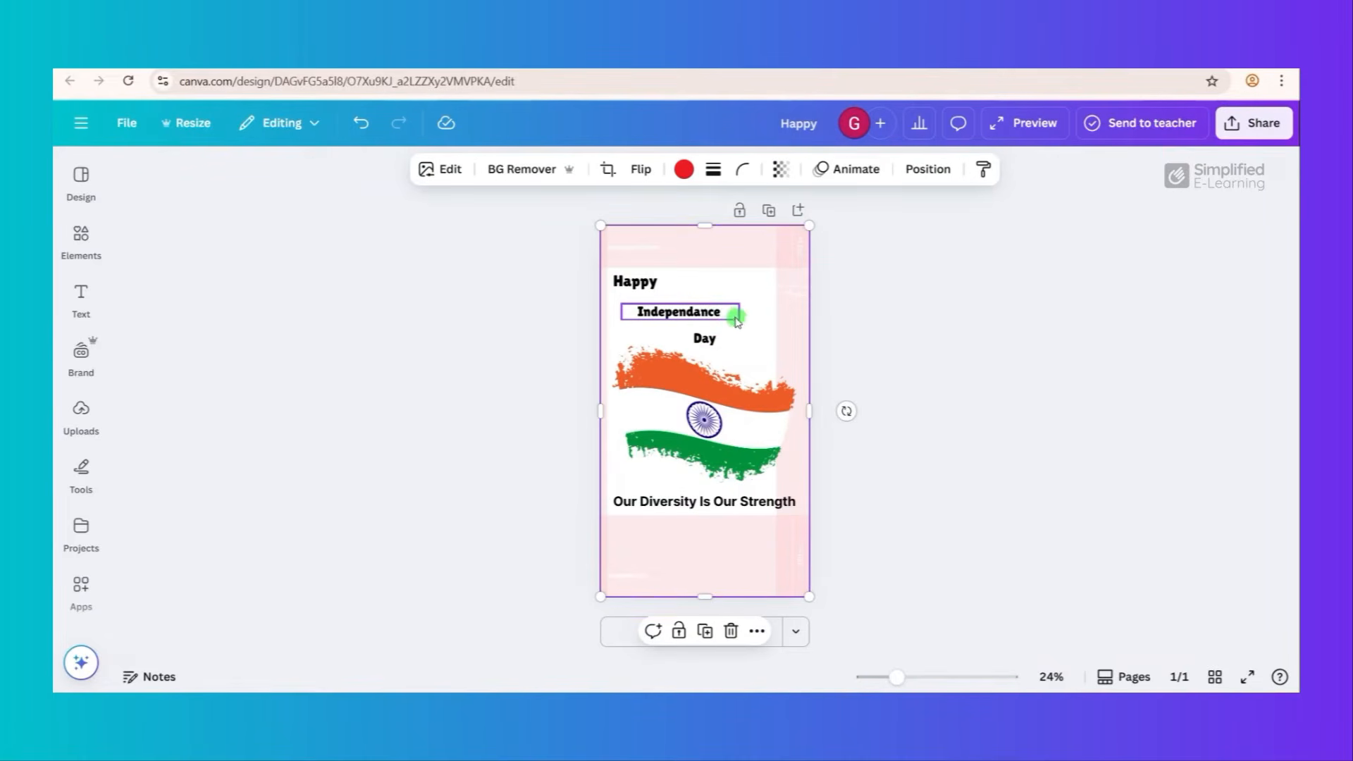
- Shrink the flag graphic and position it so it fits within the white safe area
click(760, 421)
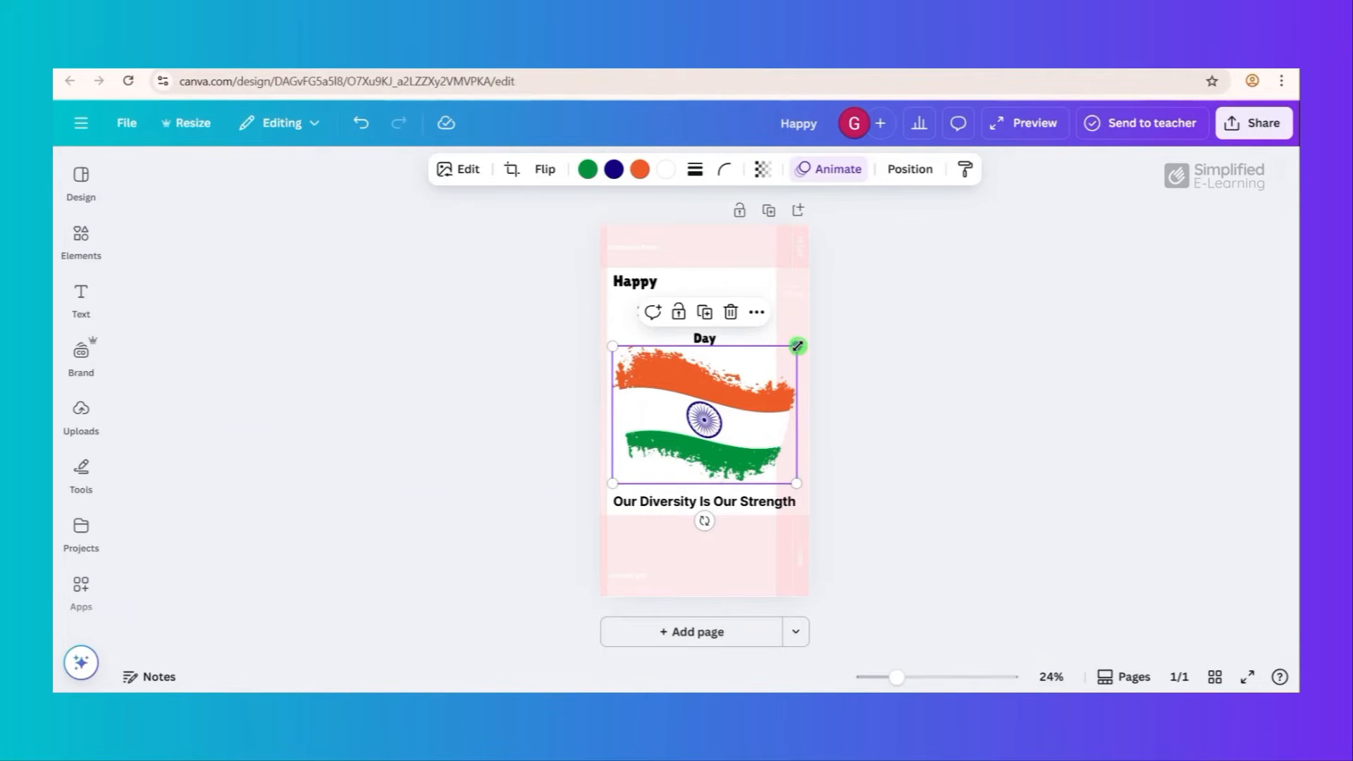
drag(797, 346, 775, 367)
drag(721, 415, 722, 410)
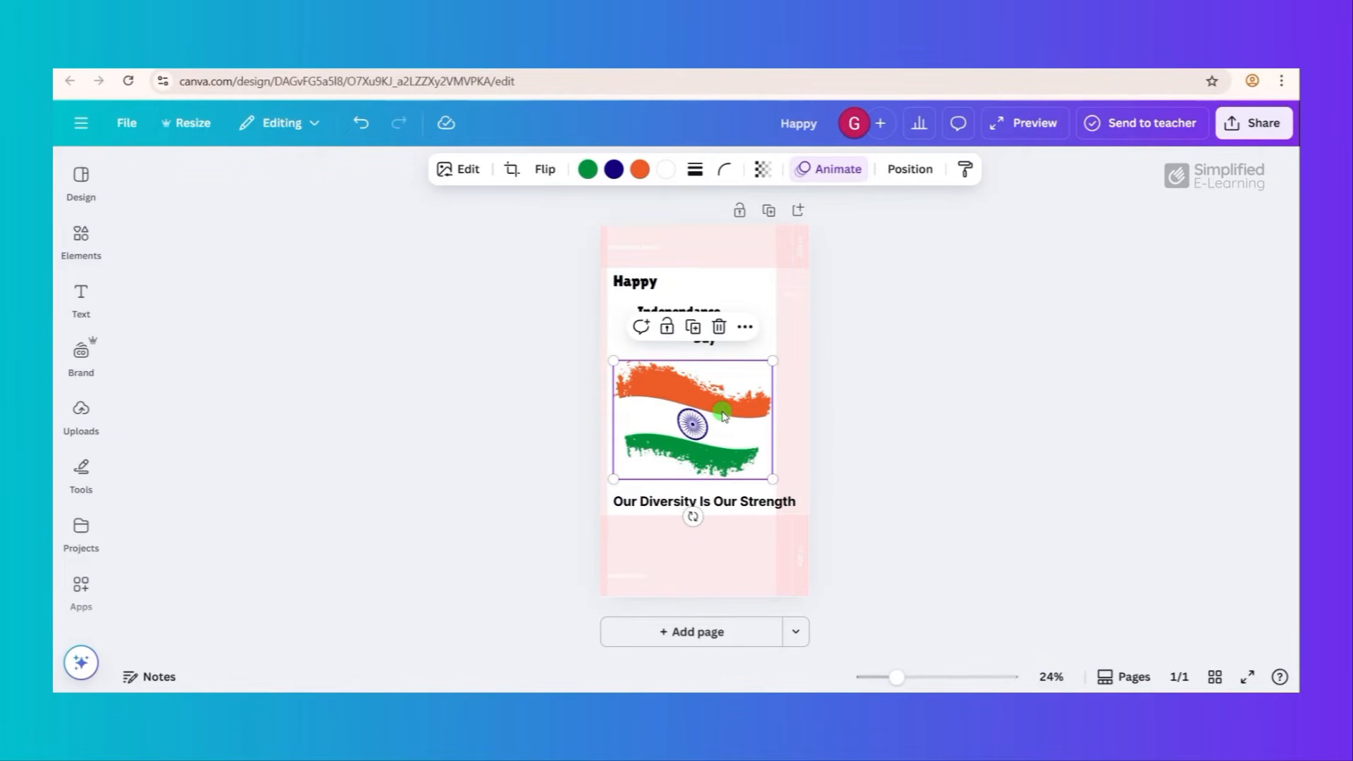
click(866, 399)
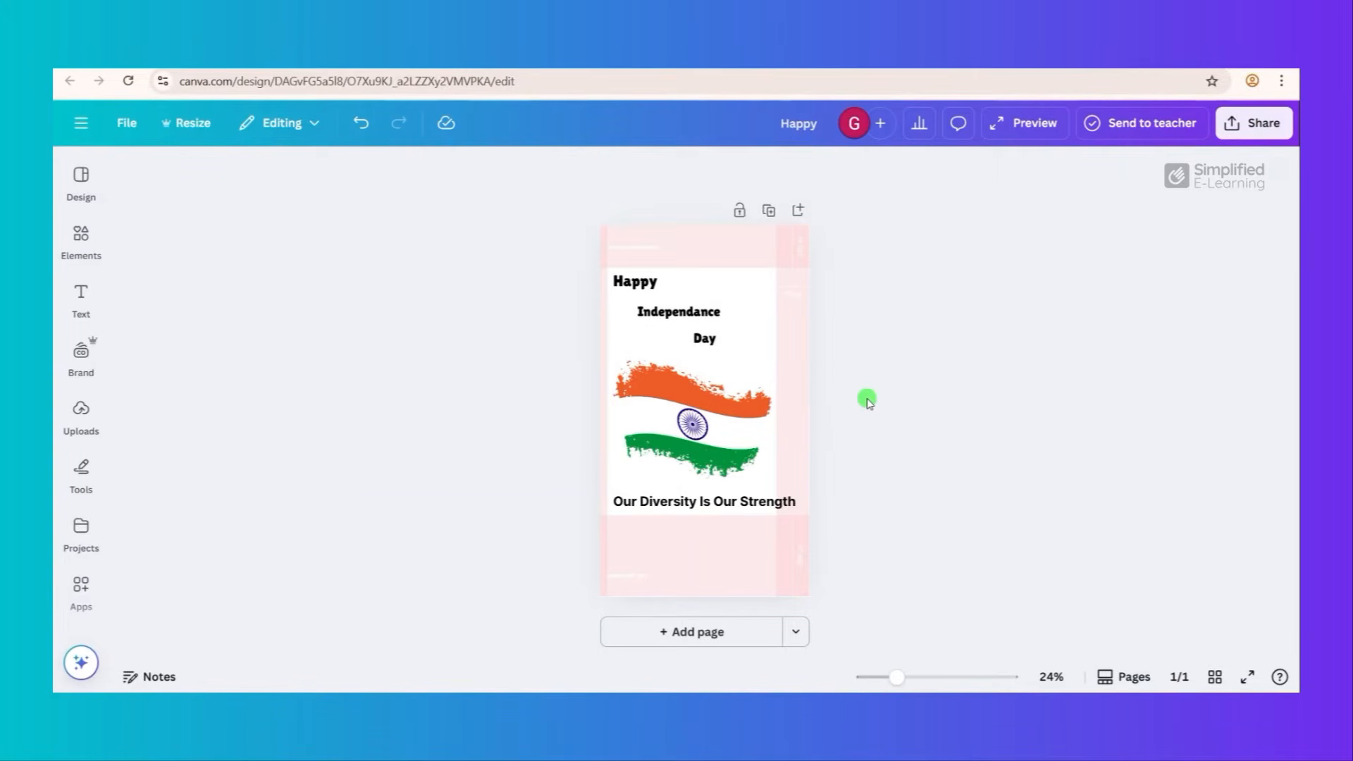
- Reduce the "Our Diversity Is Our Strength" tagline to font size 40 and move it inside the white safe area
click(751, 505)
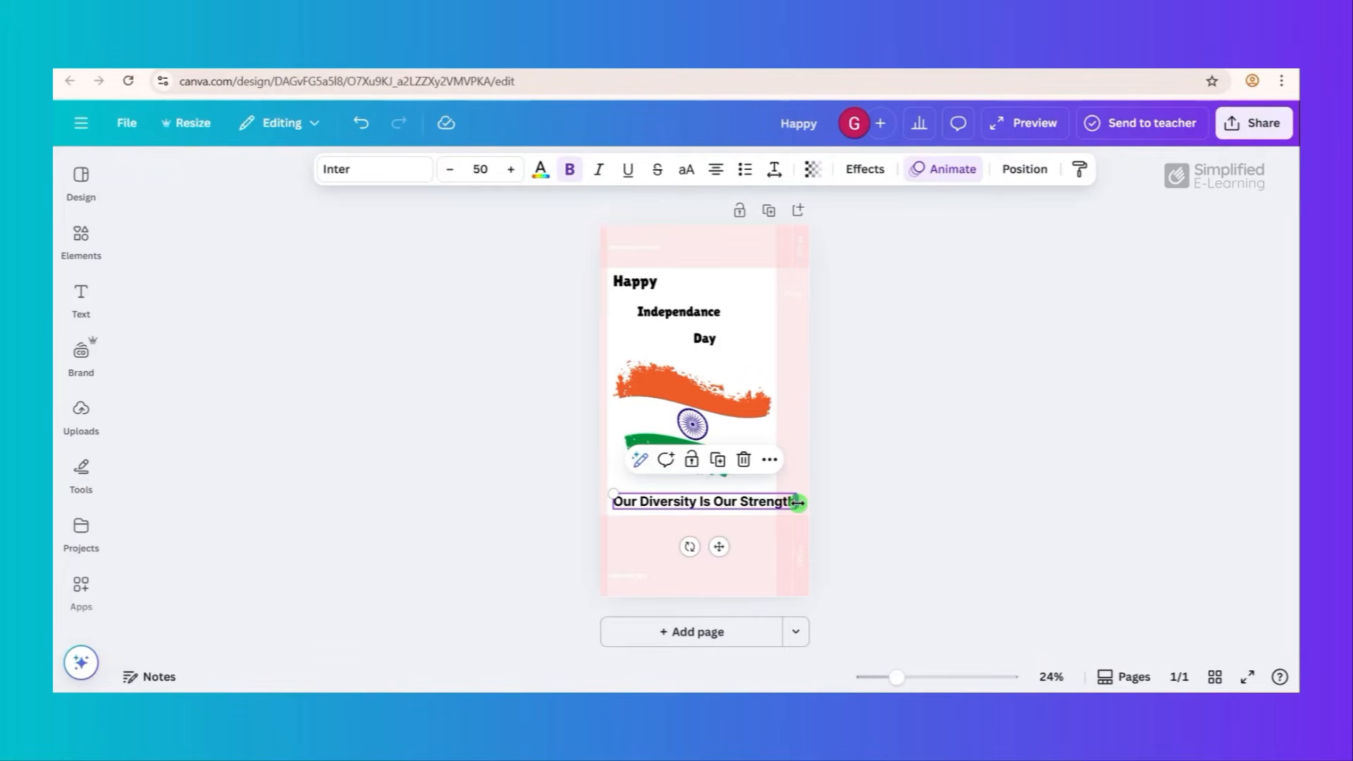
drag(798, 502, 718, 507)
click(450, 169)
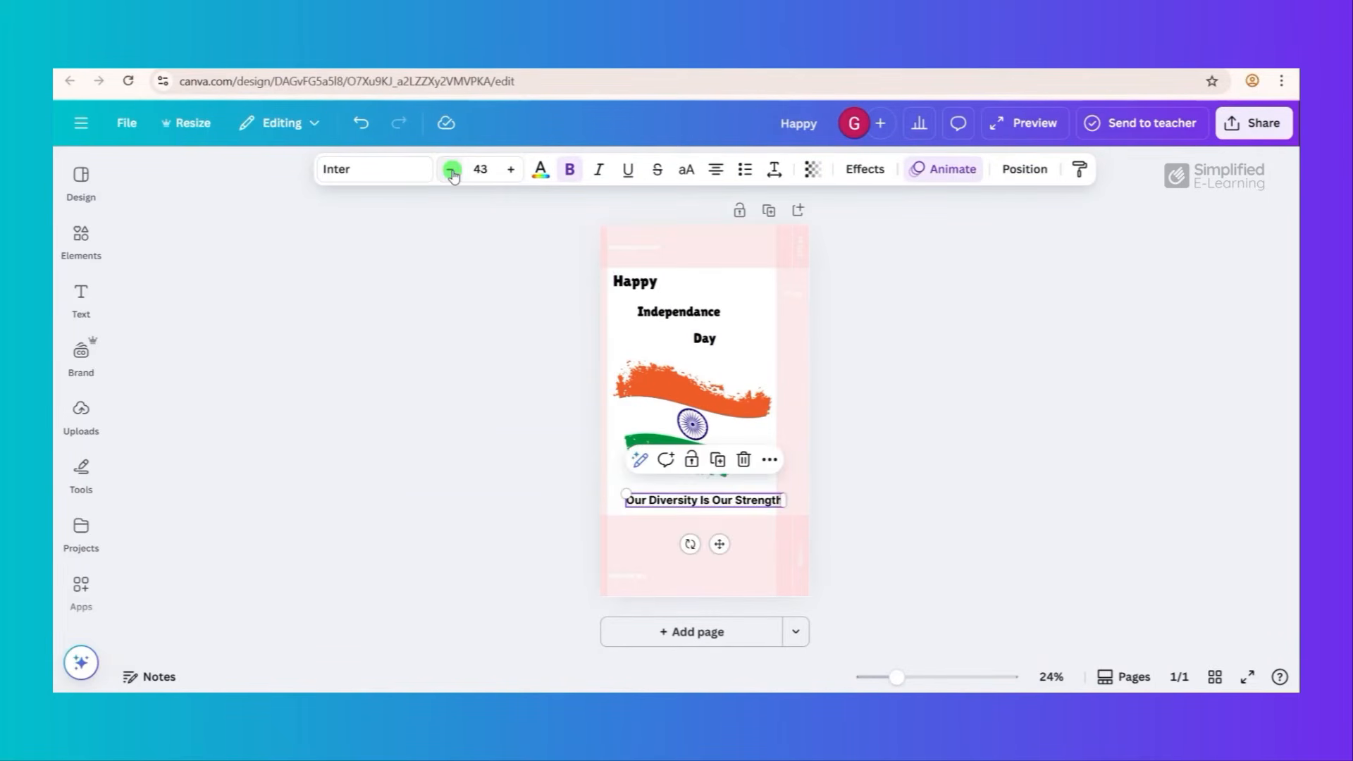
click(450, 170)
click(450, 169)
click(451, 169)
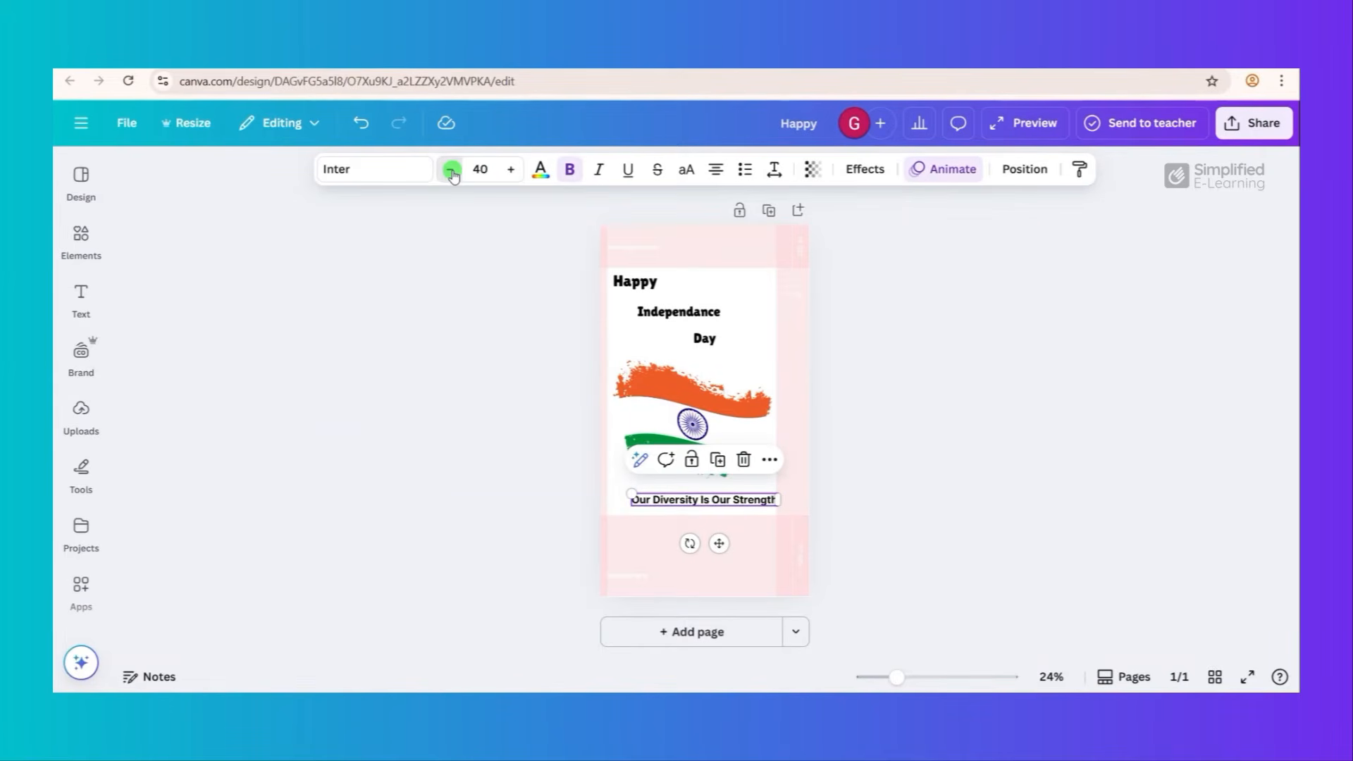
drag(718, 544, 719, 542)
click(922, 505)
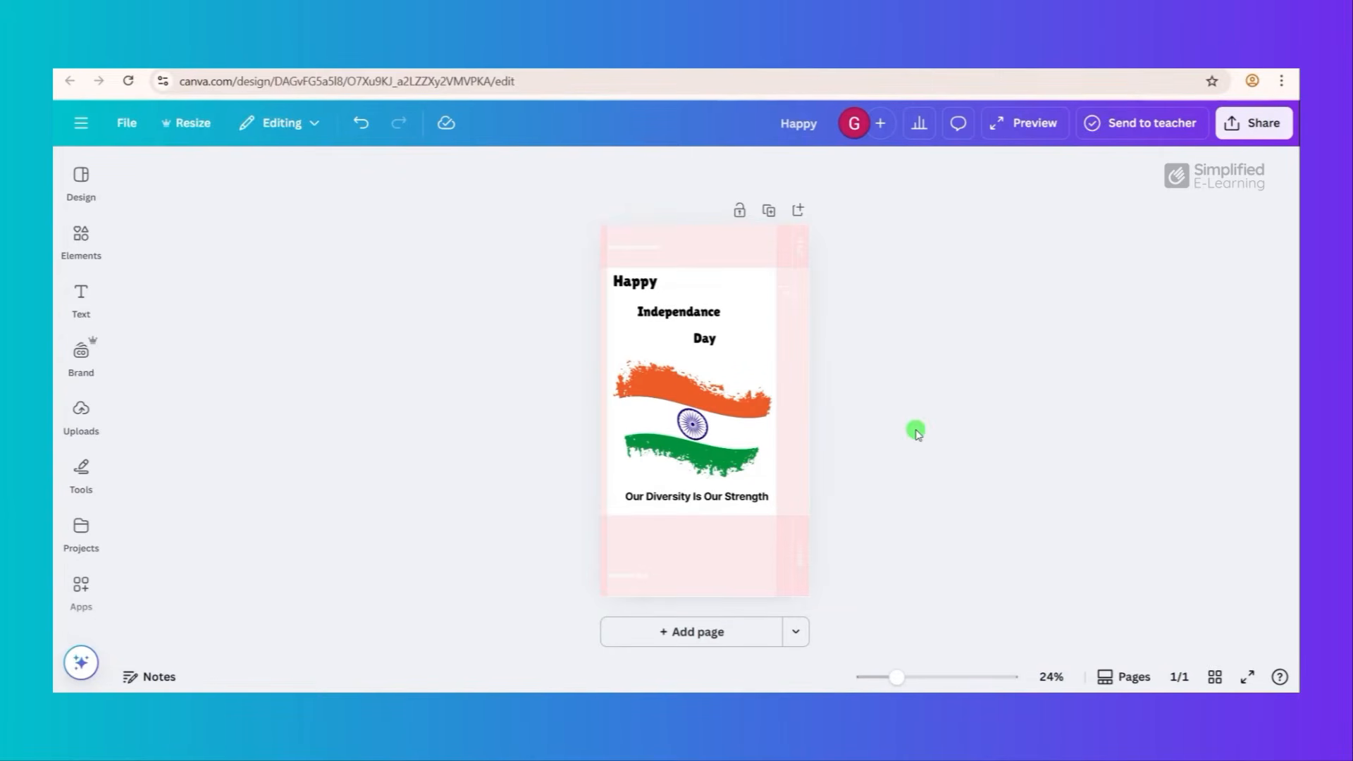
- Play the reel in preview mode to check the text and flag against the safe zone, and close the preview
click(1002, 128)
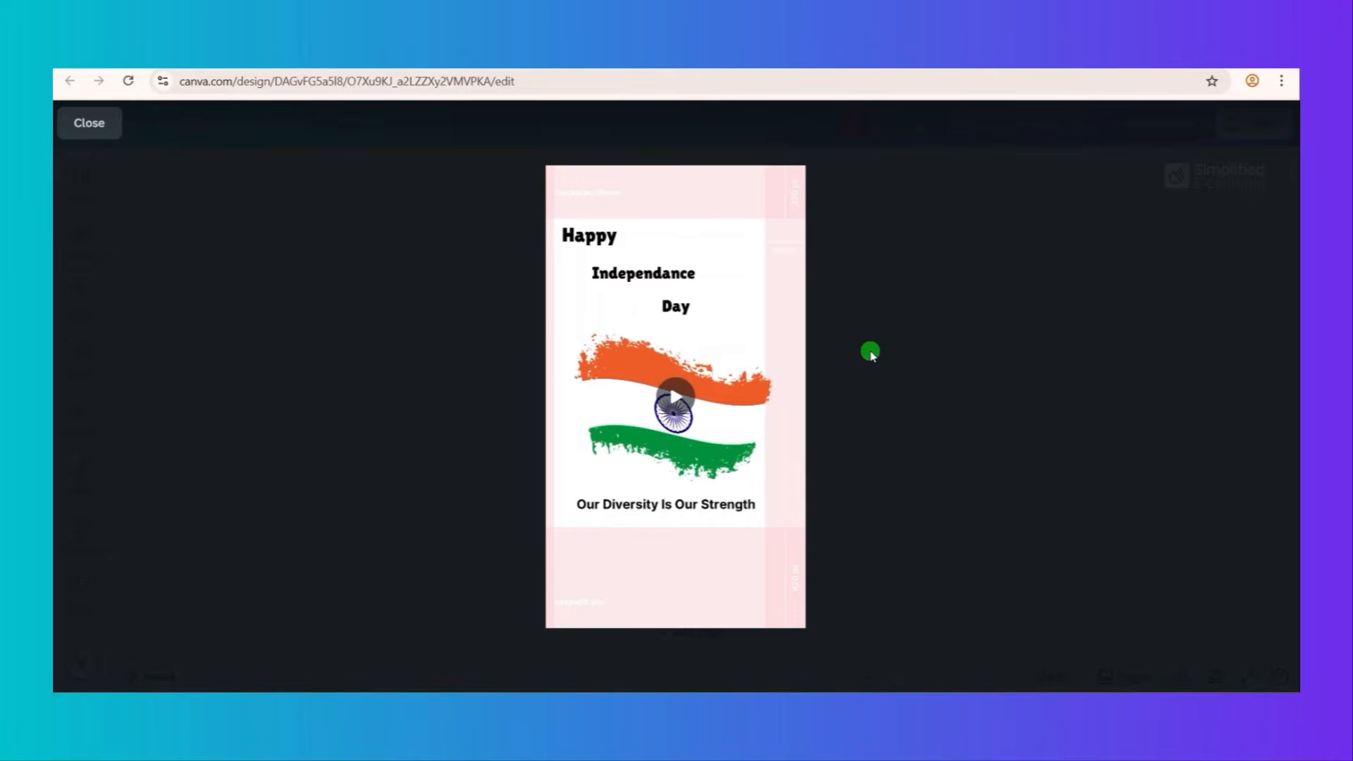
mouse_move(756, 391)
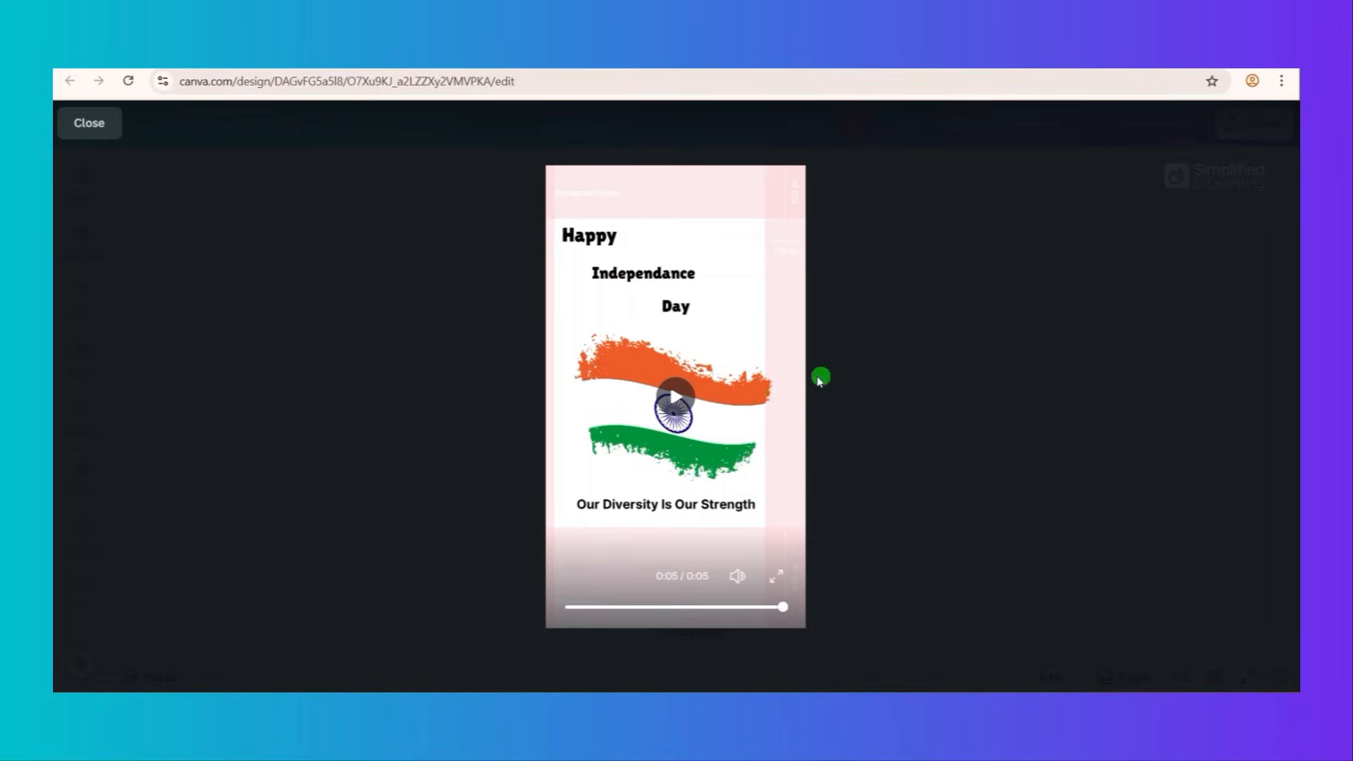
click(92, 128)
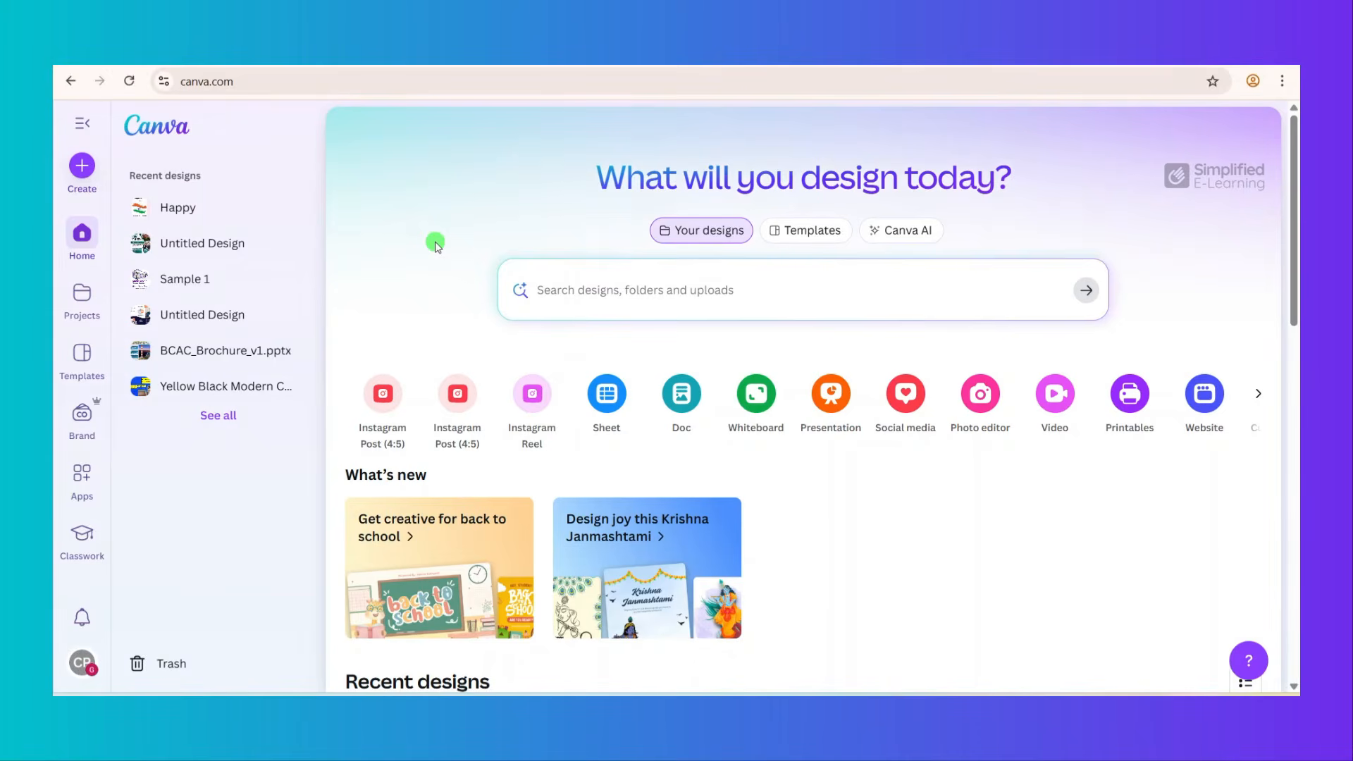
- Create a new YouTube Shorts design sized 1080 × 1920 px
click(82, 167)
text(yo)
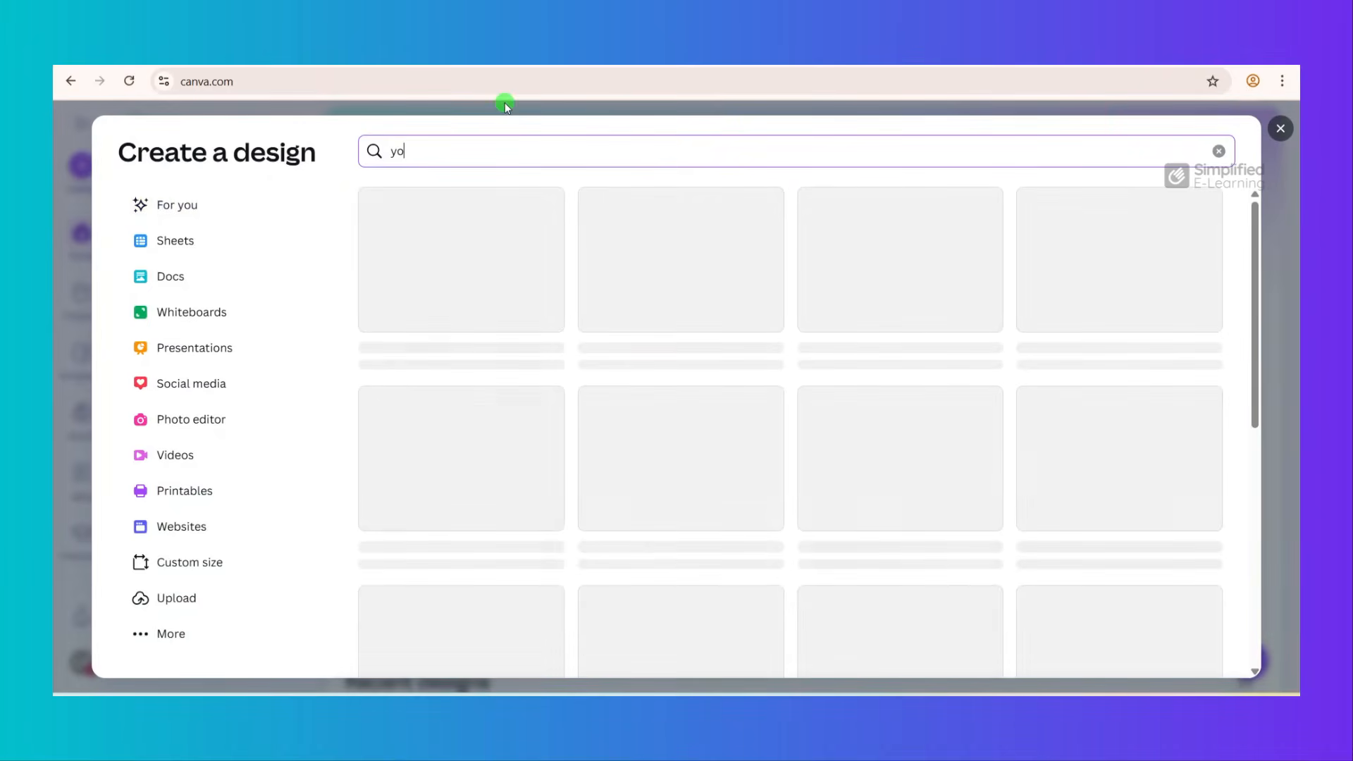
text(utube shorts)
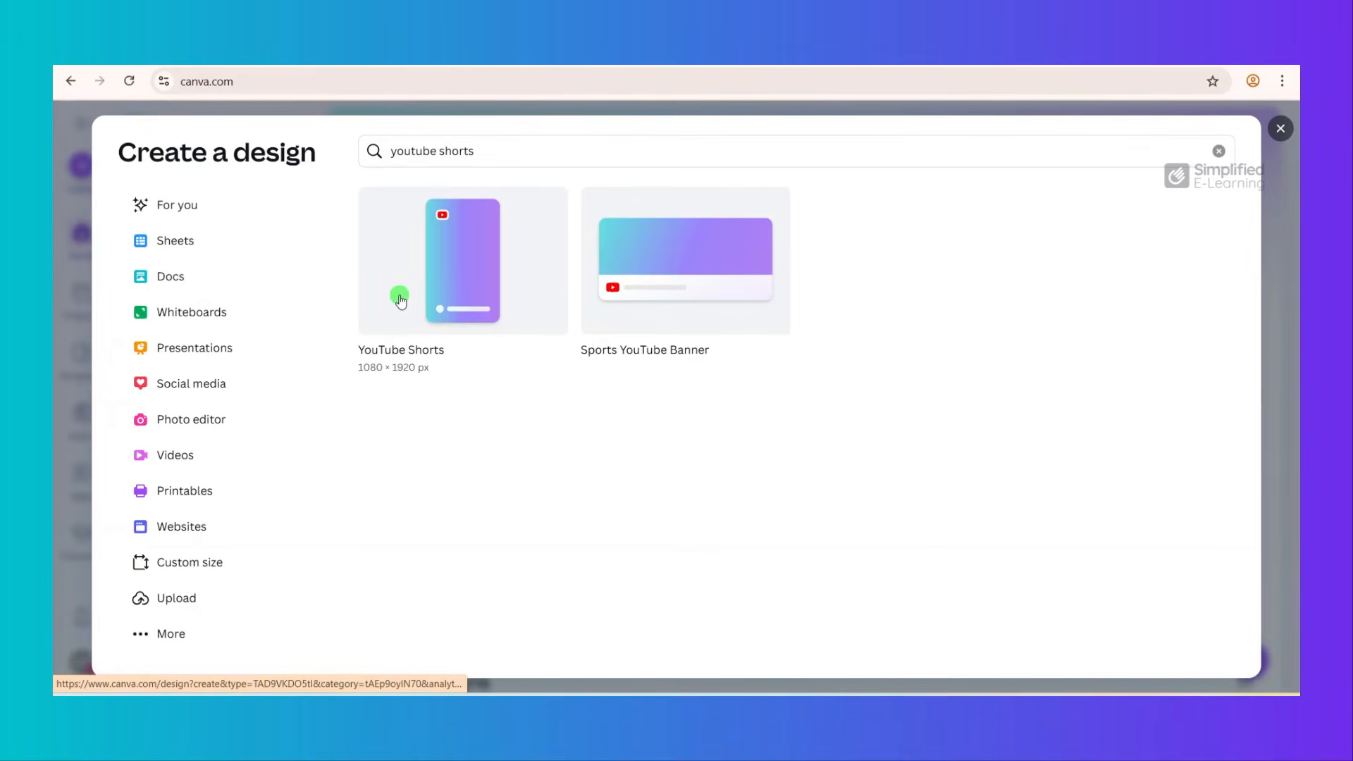
click(400, 300)
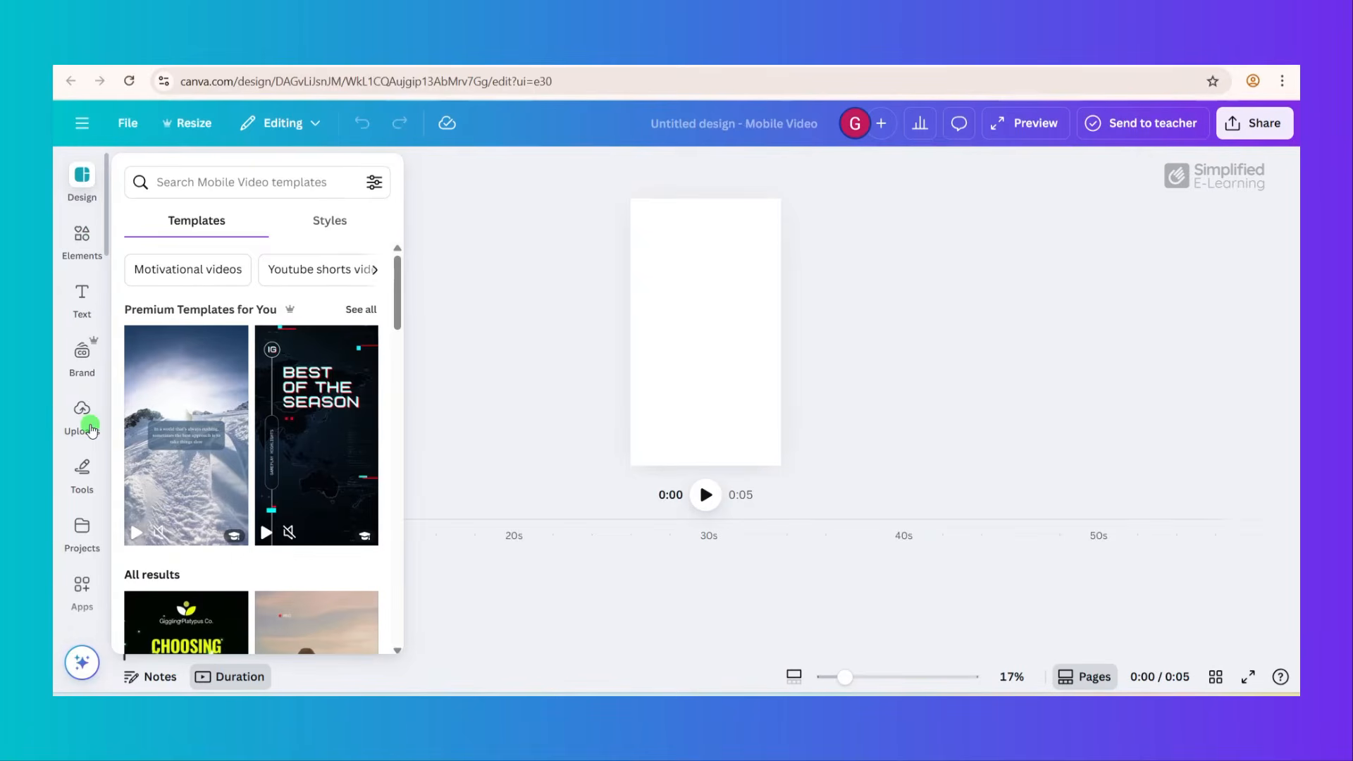
- Add the uploaded 1:00 video of the woman with the microphone to the page and enlarge it to fill the canvas
click(83, 420)
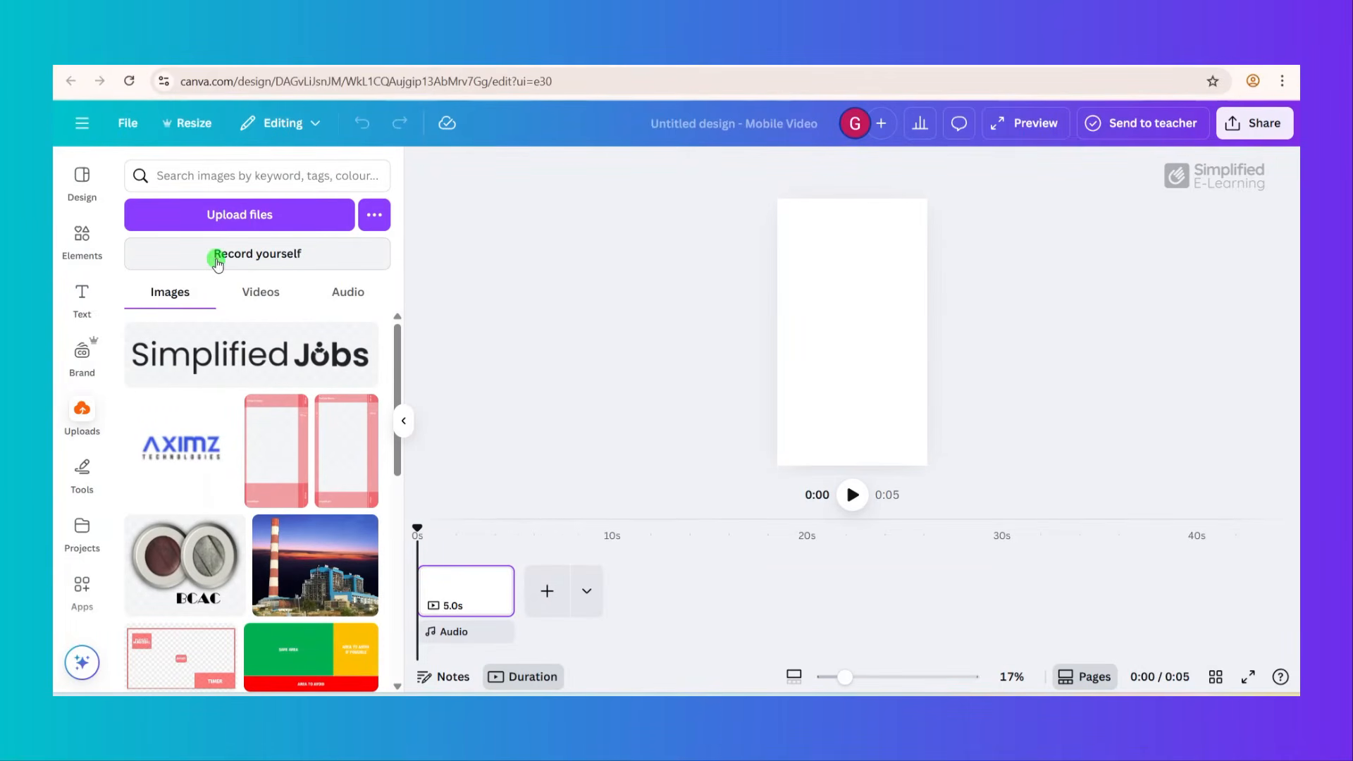
click(261, 293)
click(153, 373)
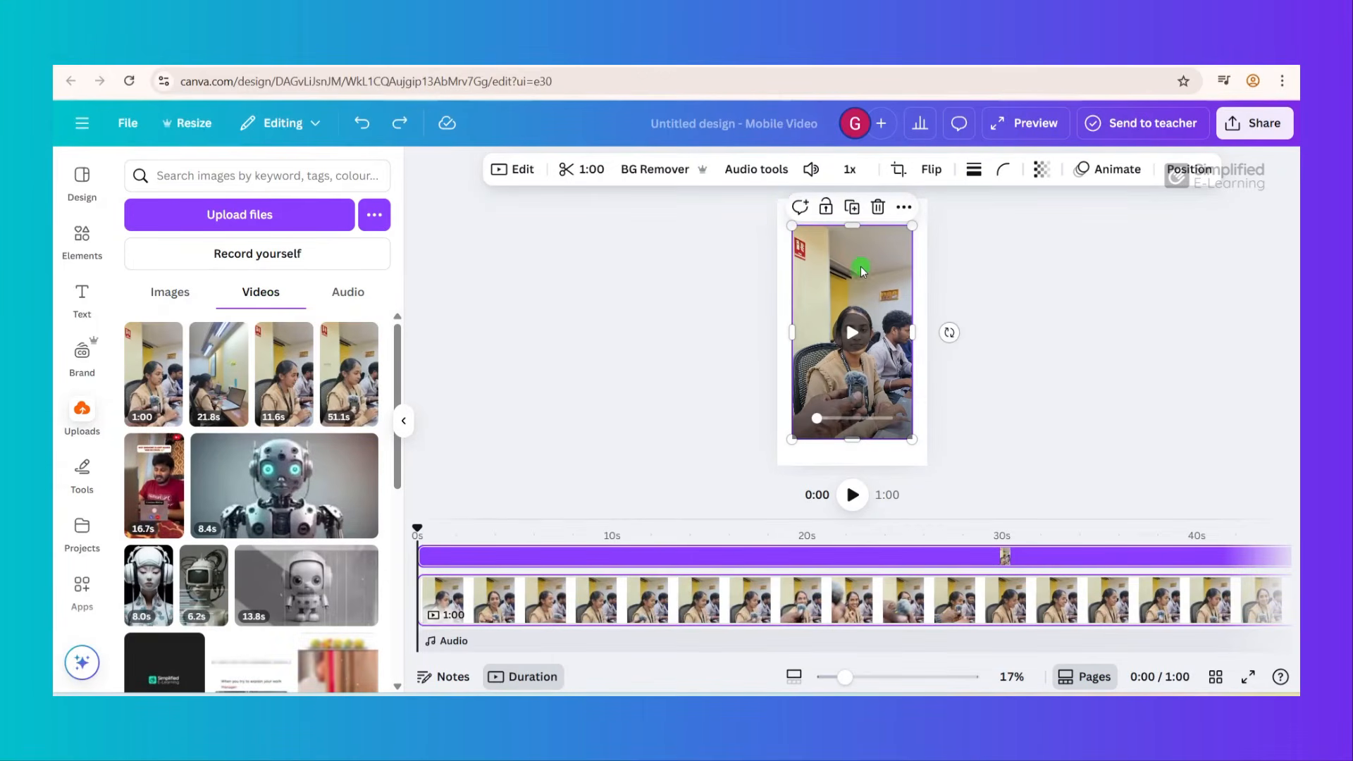
drag(860, 270, 844, 243)
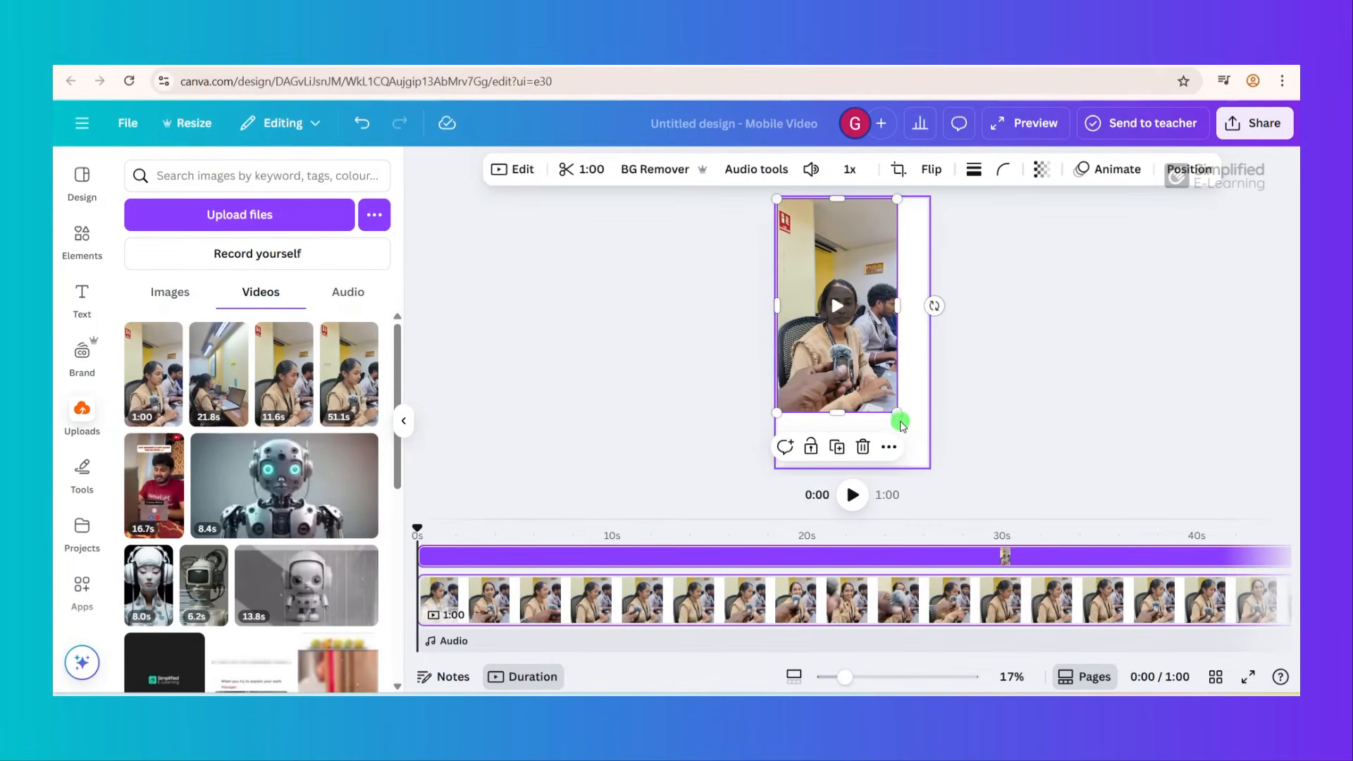
drag(900, 420, 928, 472)
click(878, 374)
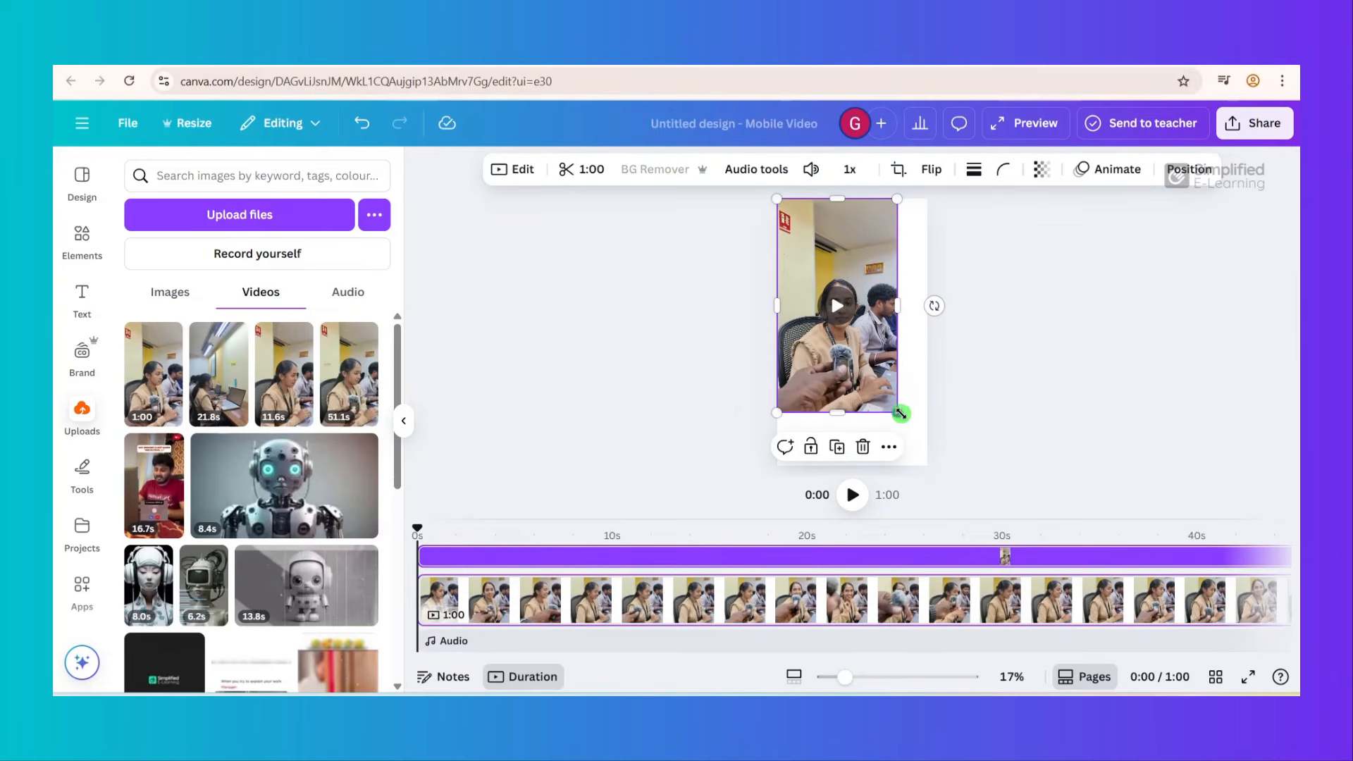
drag(899, 415, 923, 455)
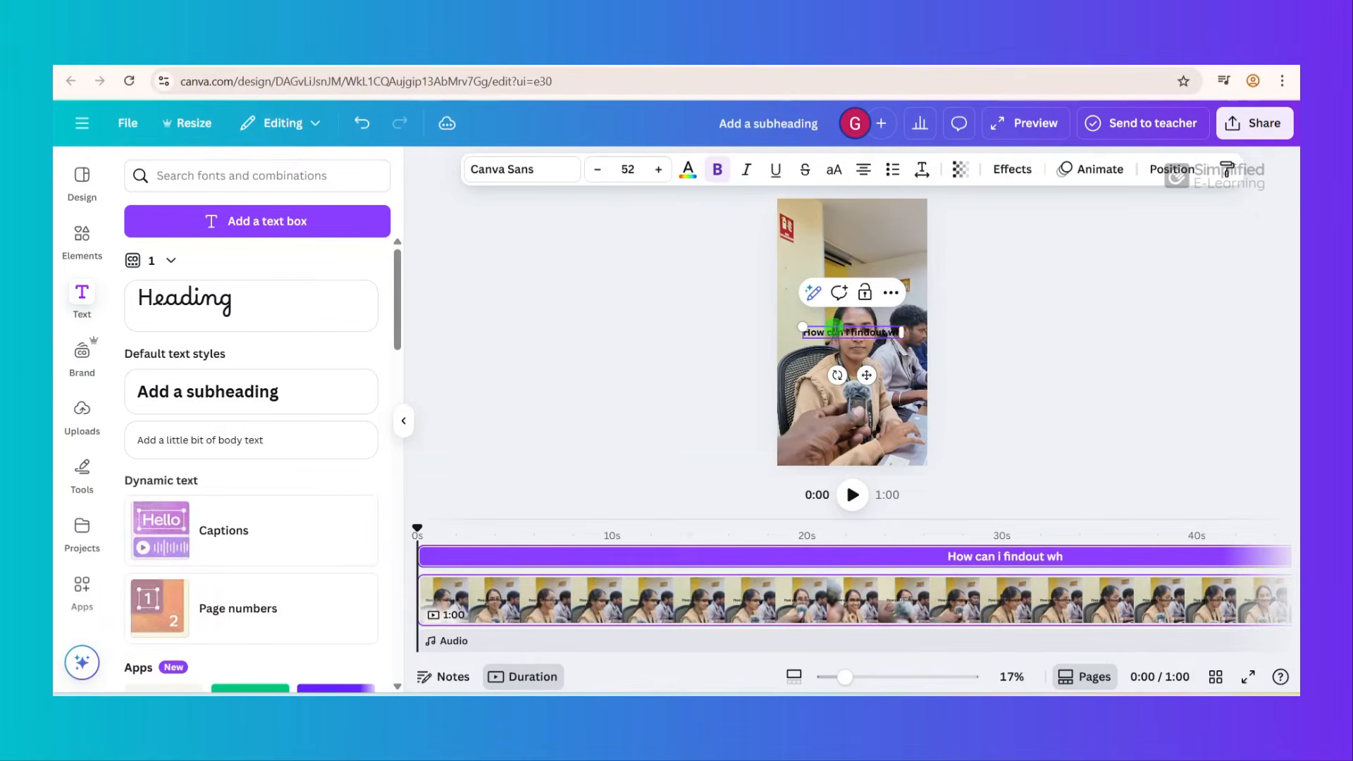
- Write the text "How can i findout which keyword people searched to visit my website?" and place it near the top of the video
text(ich keyword)
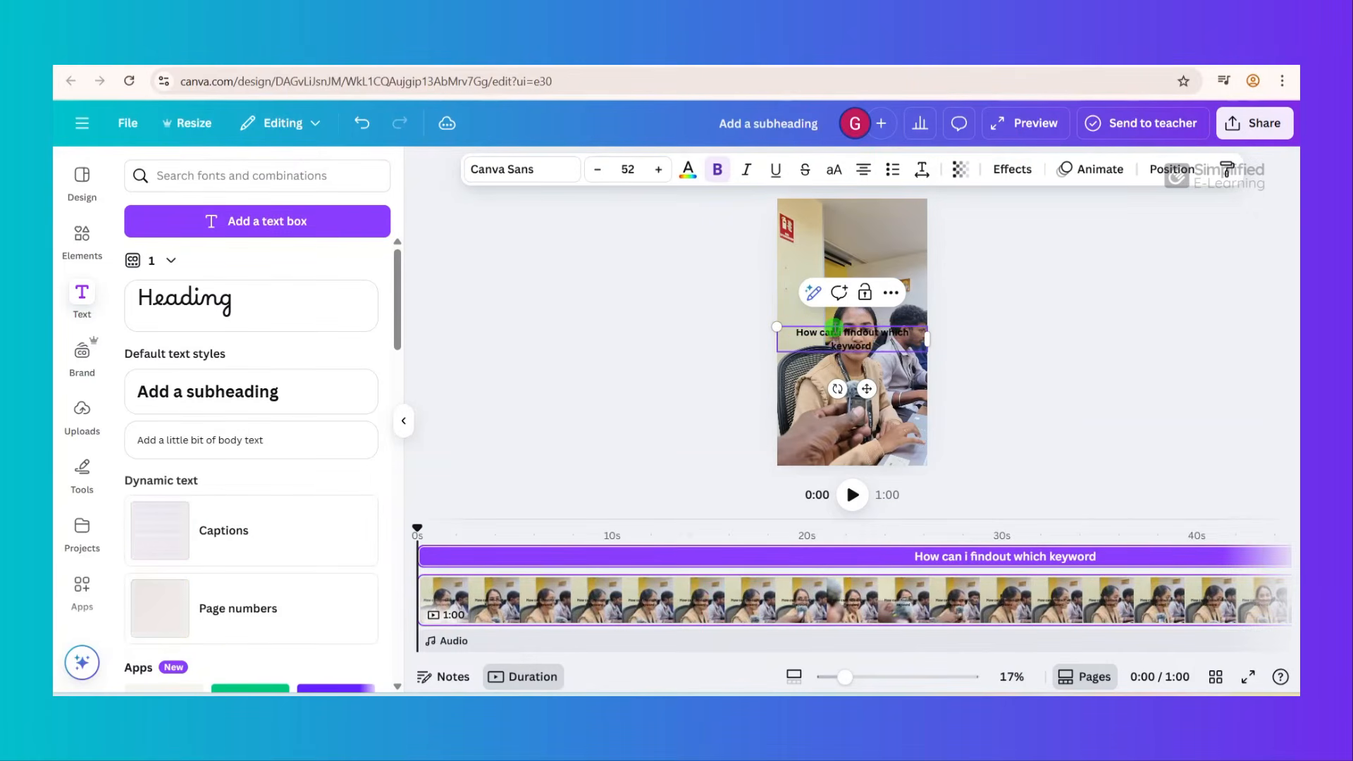
text( people)
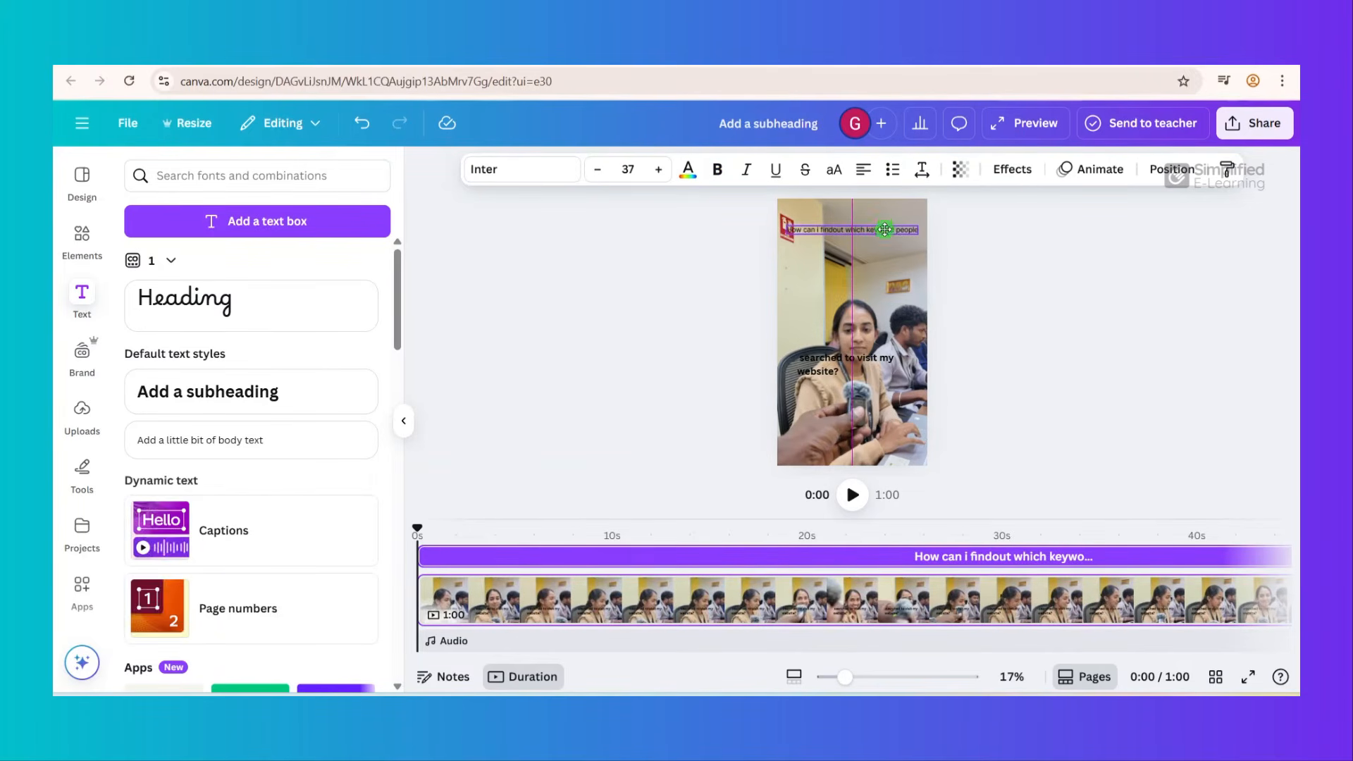
drag(868, 227, 883, 225)
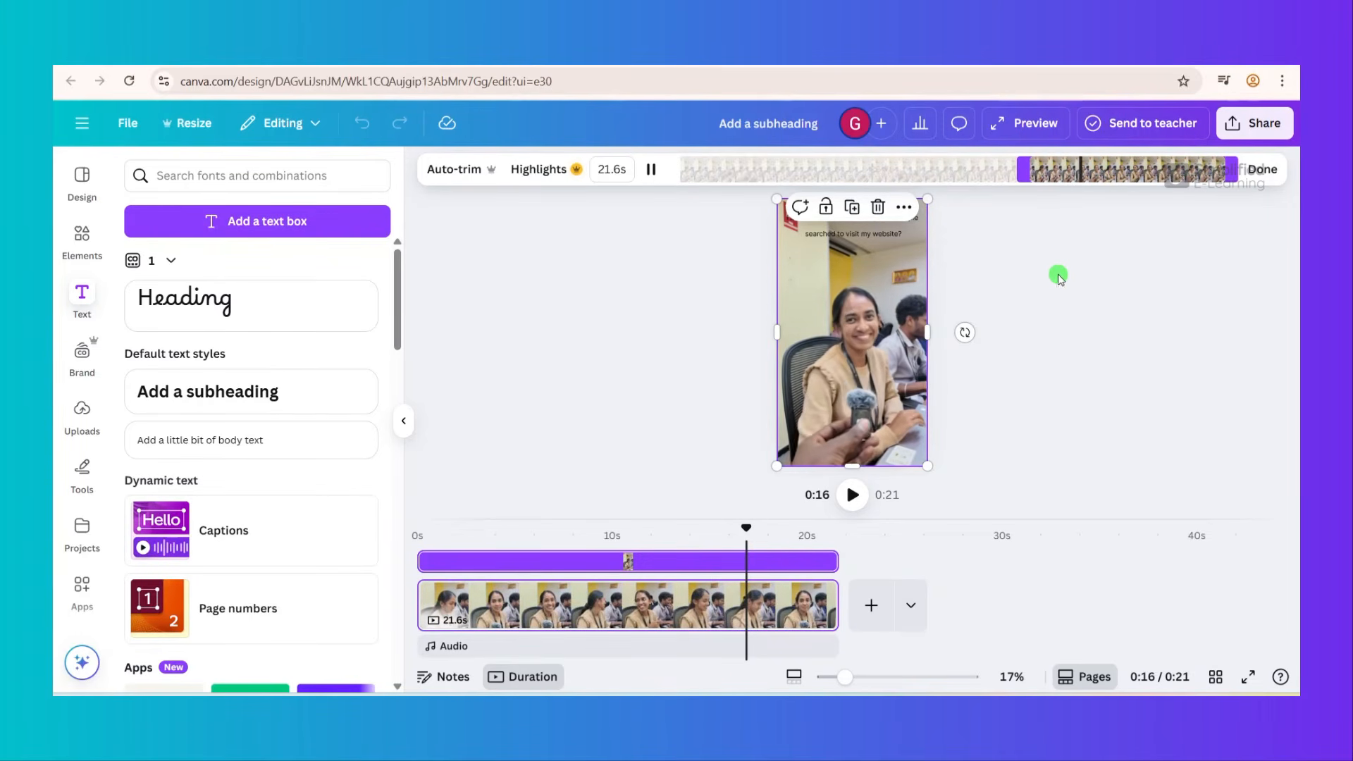
- Trim the opening interview clip to 21.6 seconds and the laptop clip to 19.7 seconds
click(1260, 171)
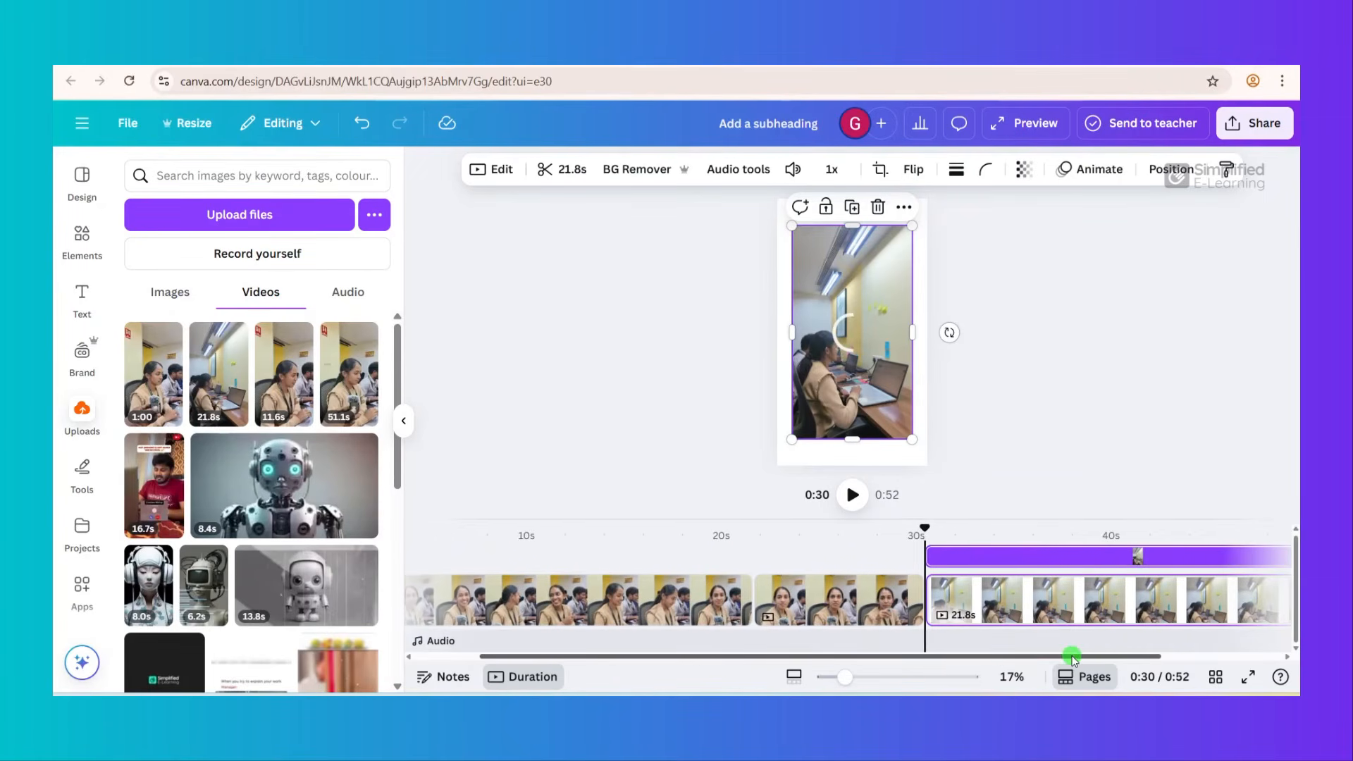
click(968, 601)
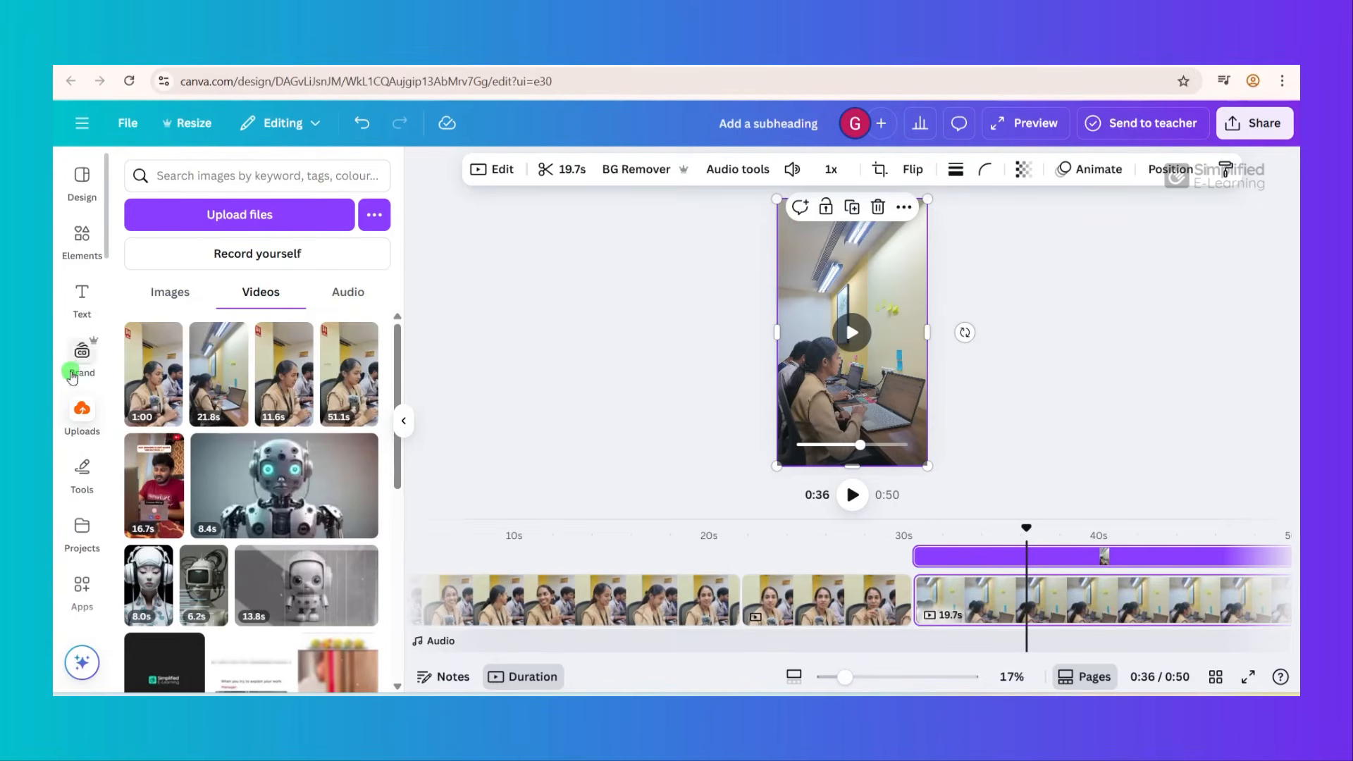
- Add the uploaded YouTube Shorts safe-zone overlay image and enlarge it to cover the whole video page
click(177, 293)
click(339, 483)
drag(879, 376, 931, 468)
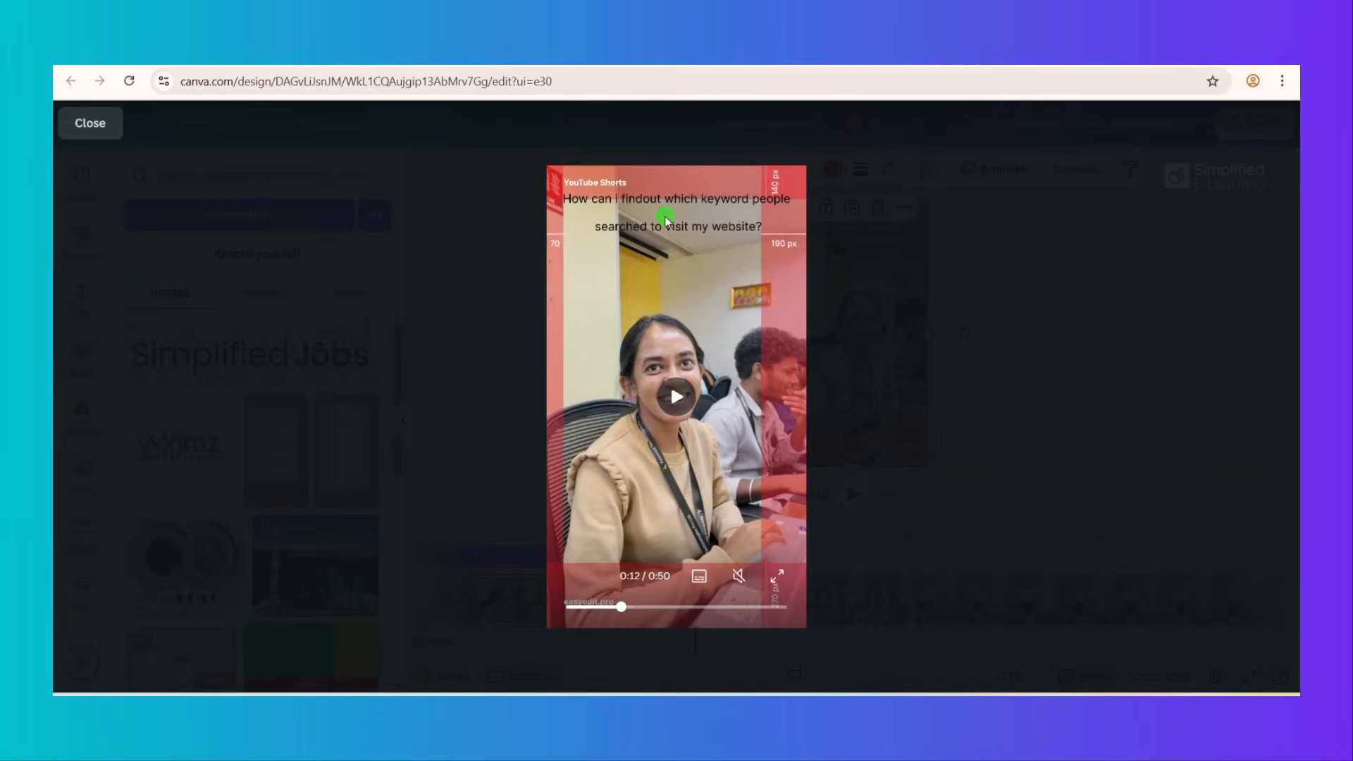
- Play the Short in preview mode to check the plain question text against the YouTube Shorts safe zone
click(665, 220)
click(666, 201)
click(676, 396)
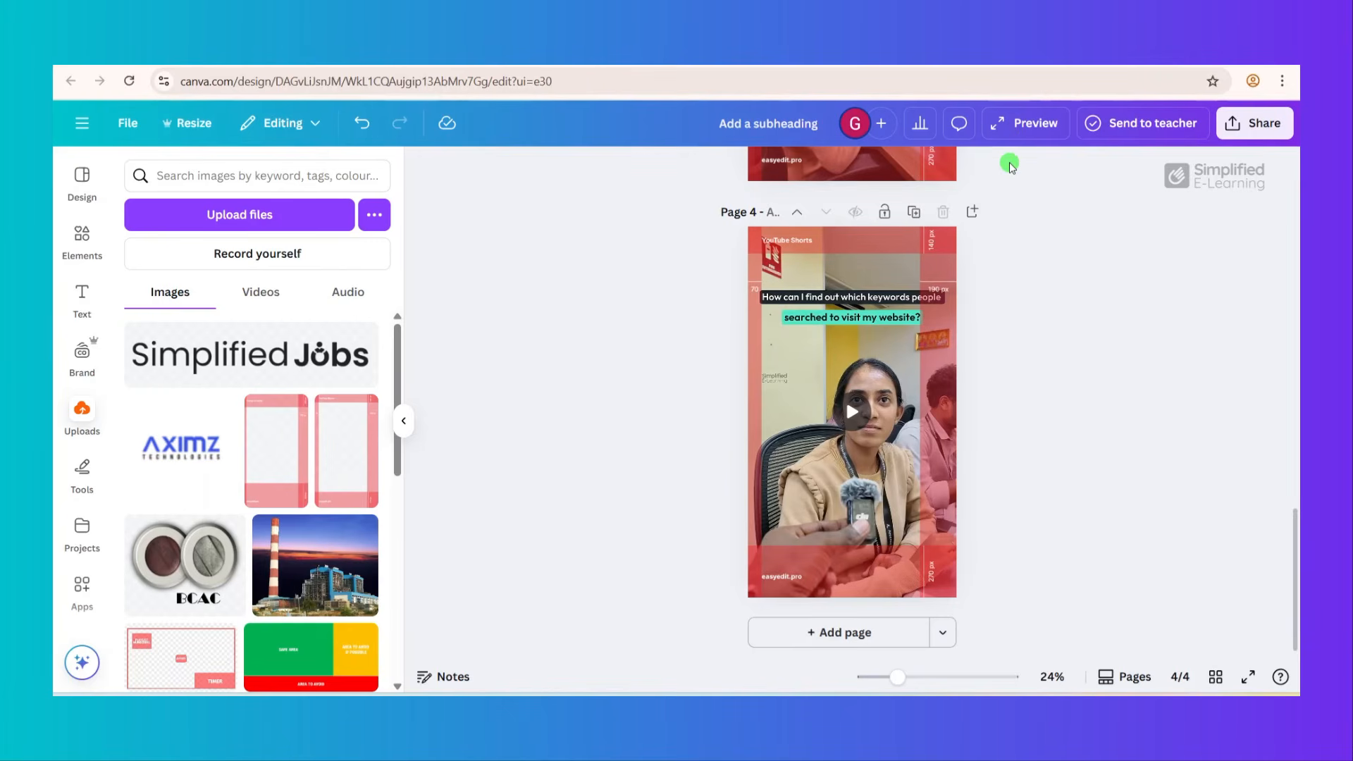
- Preview the page 4 version with highlighted question text to check it against the safe zone, and close the preview
click(1004, 128)
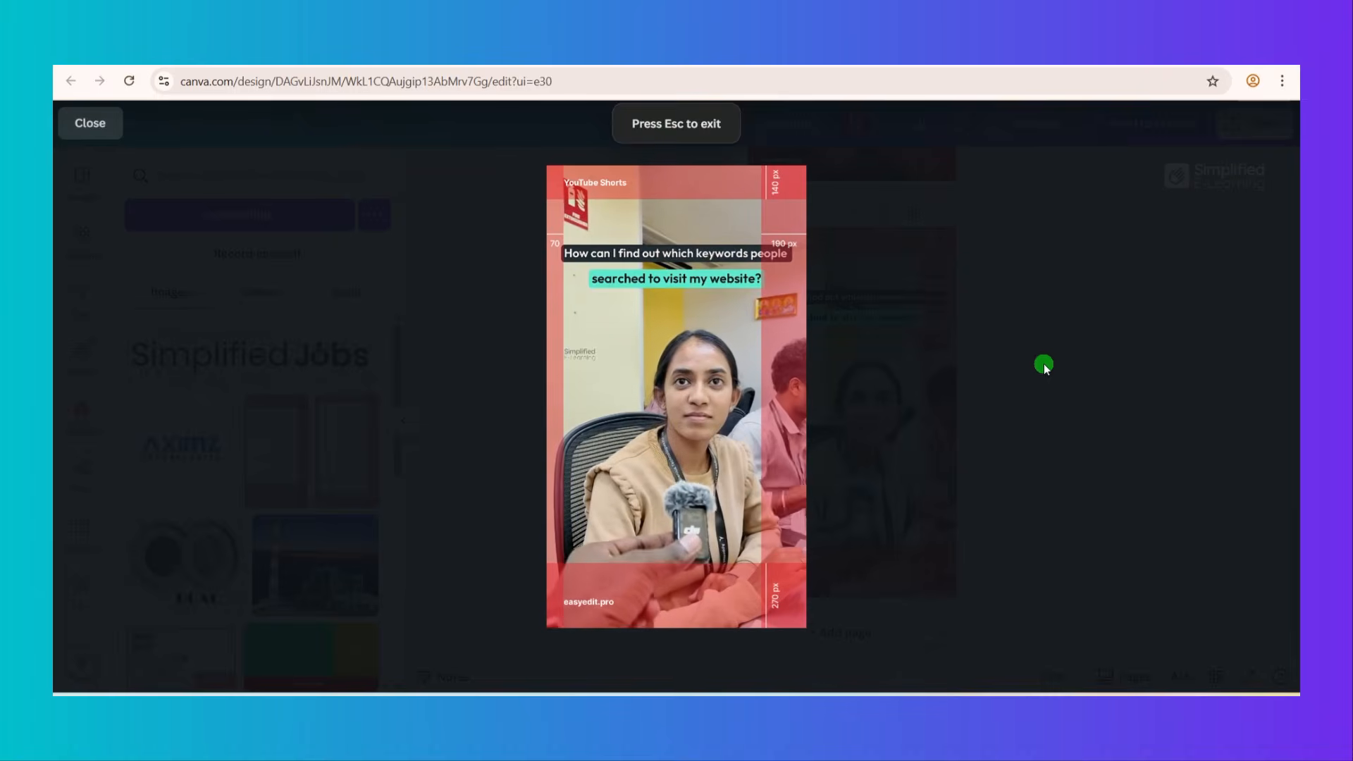
mouse_move(680, 485)
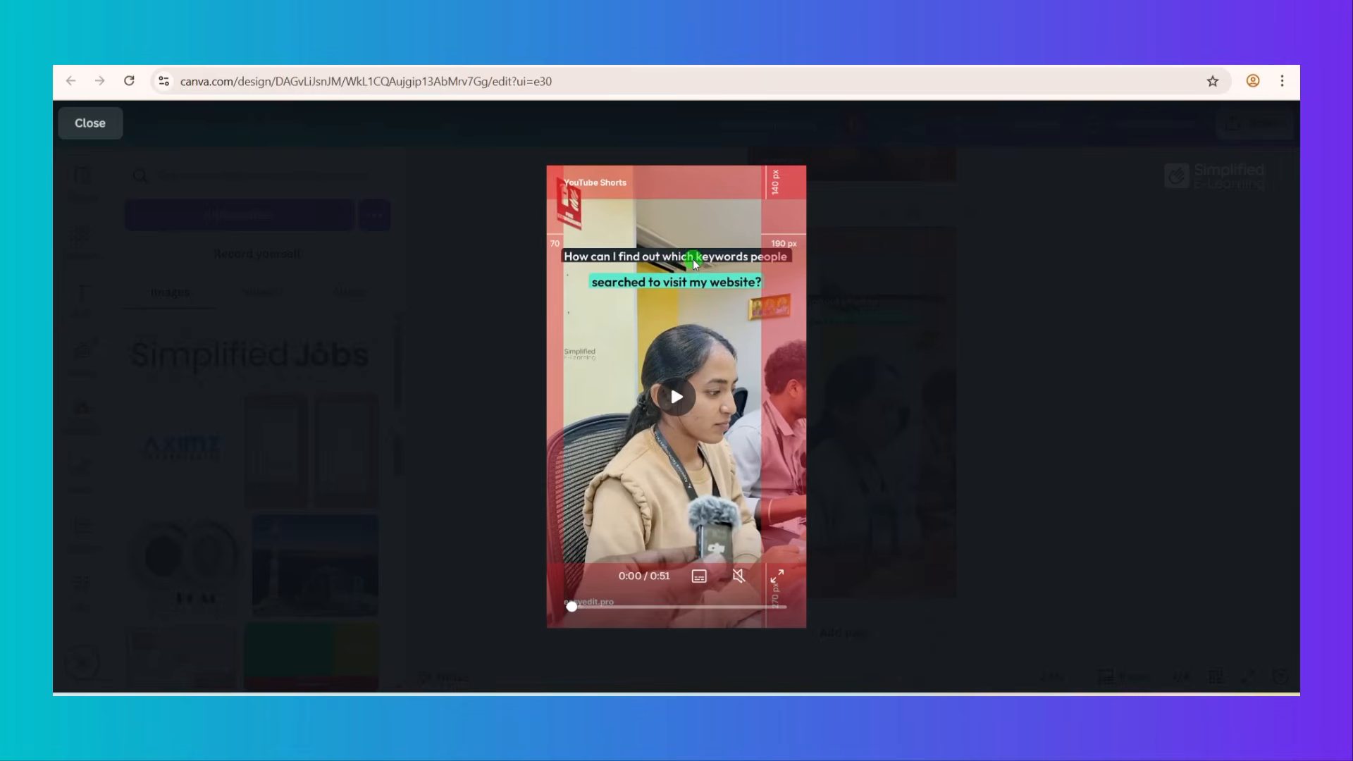
click(64, 124)
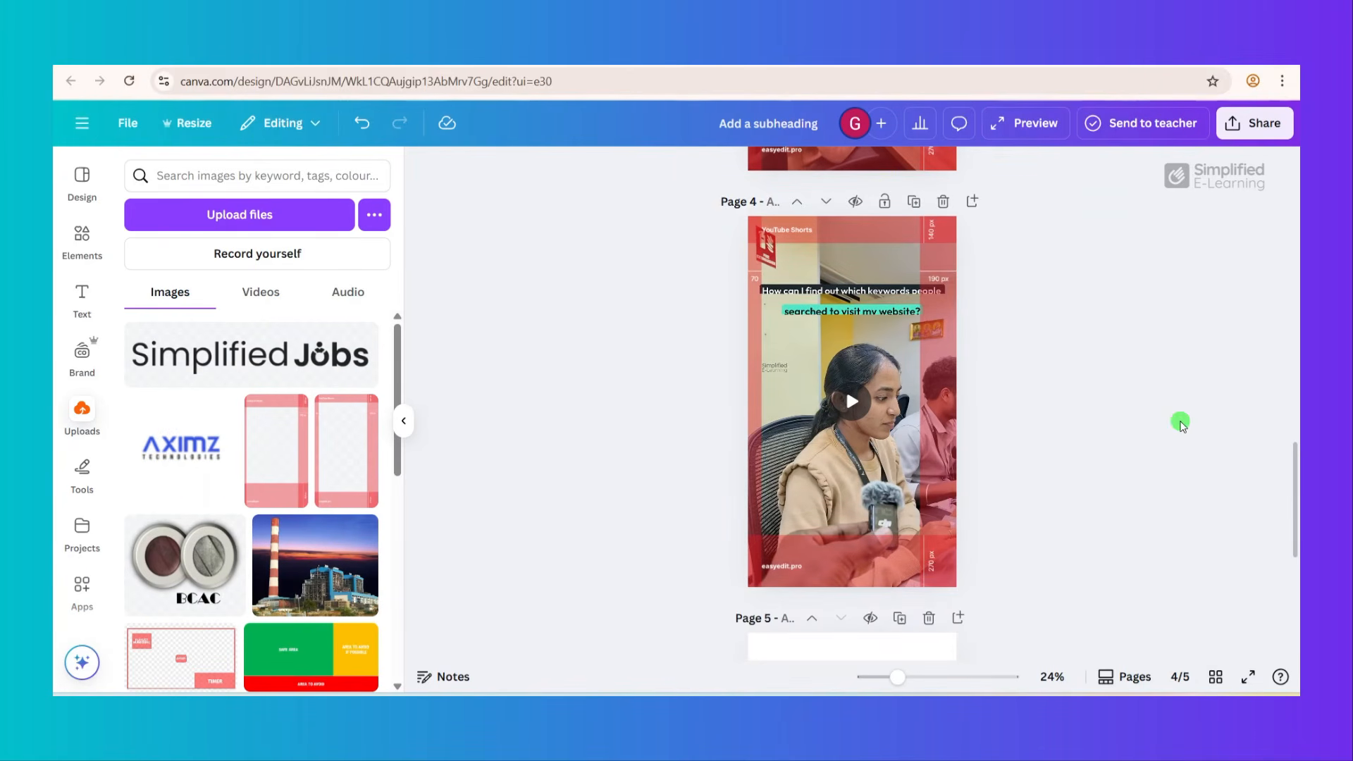